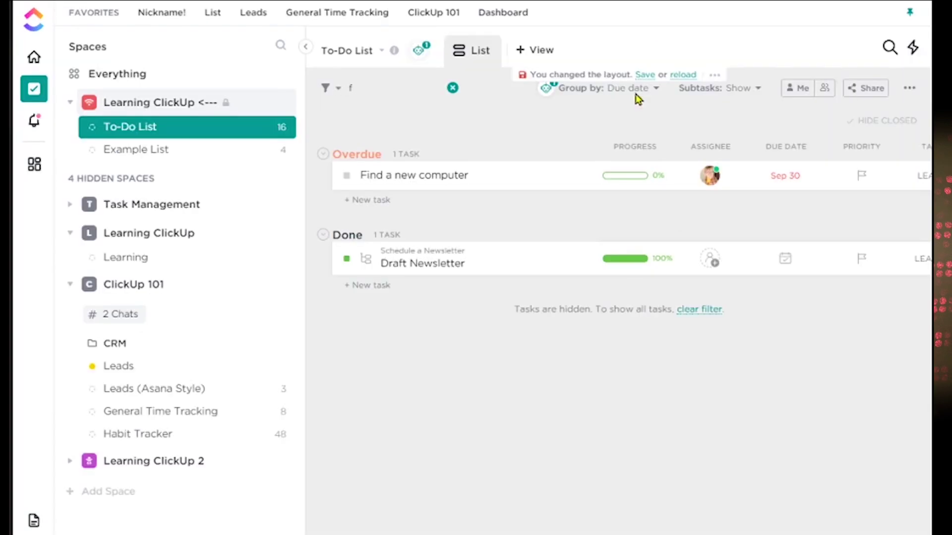
- Revert the changed layout from the save options back to Group by: Status
click(467, 58)
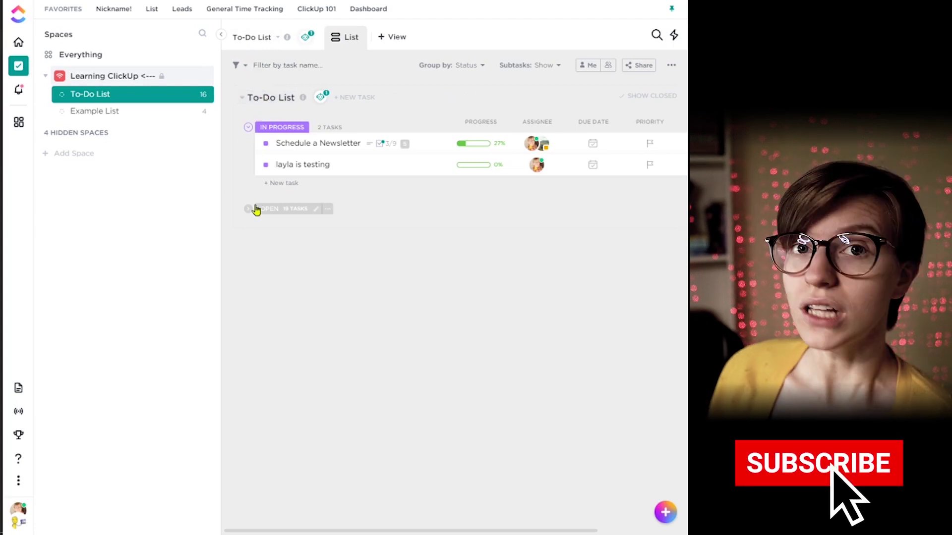
- Expand the Open group and filter the list to tasks with Due date is Yesterday
right_click(246, 211)
click(246, 212)
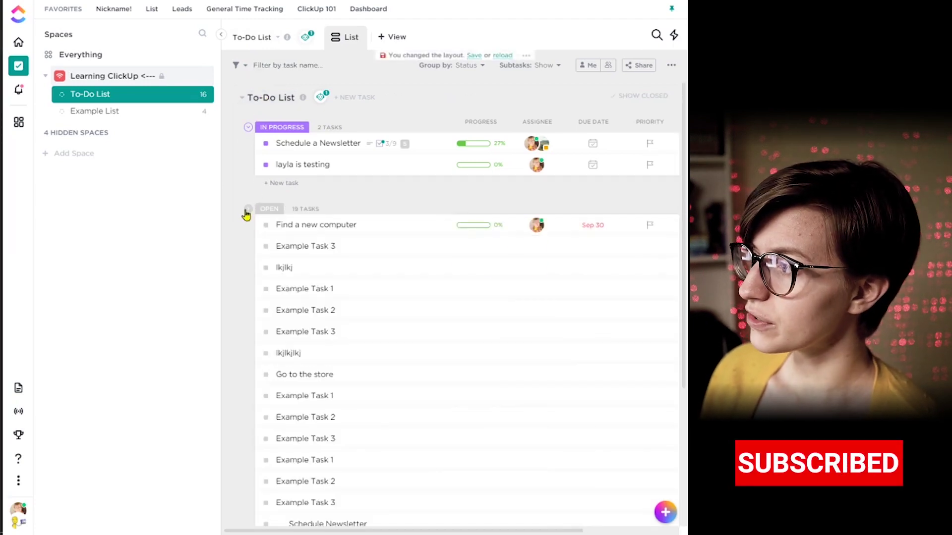
click(238, 67)
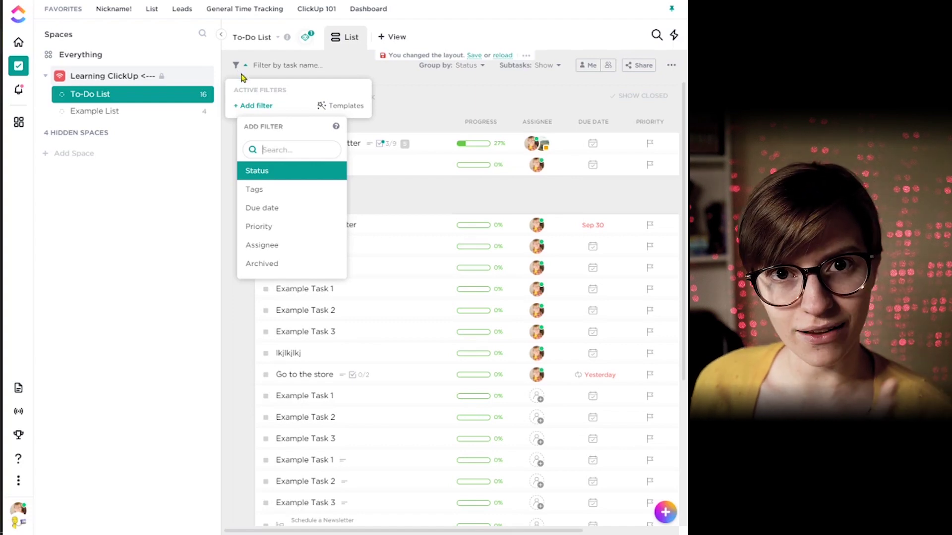
click(274, 210)
click(452, 115)
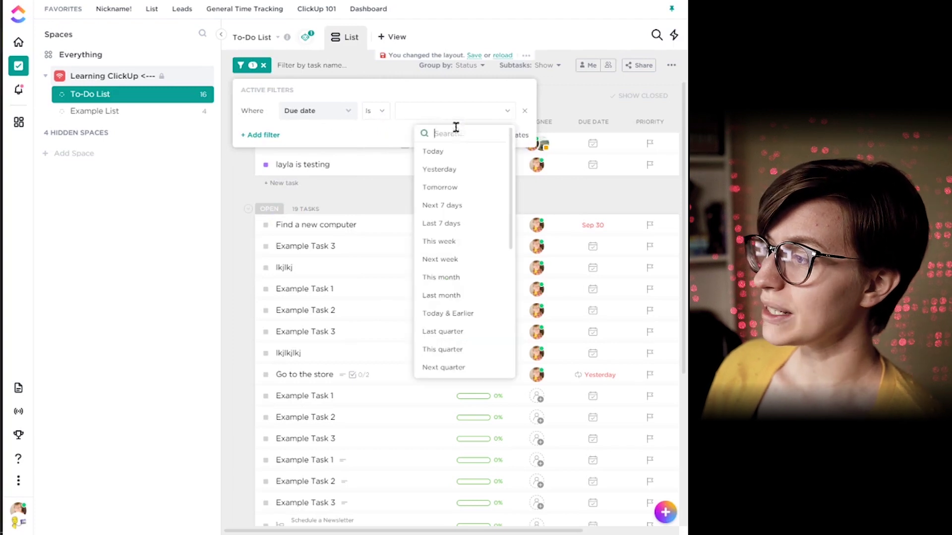
click(452, 169)
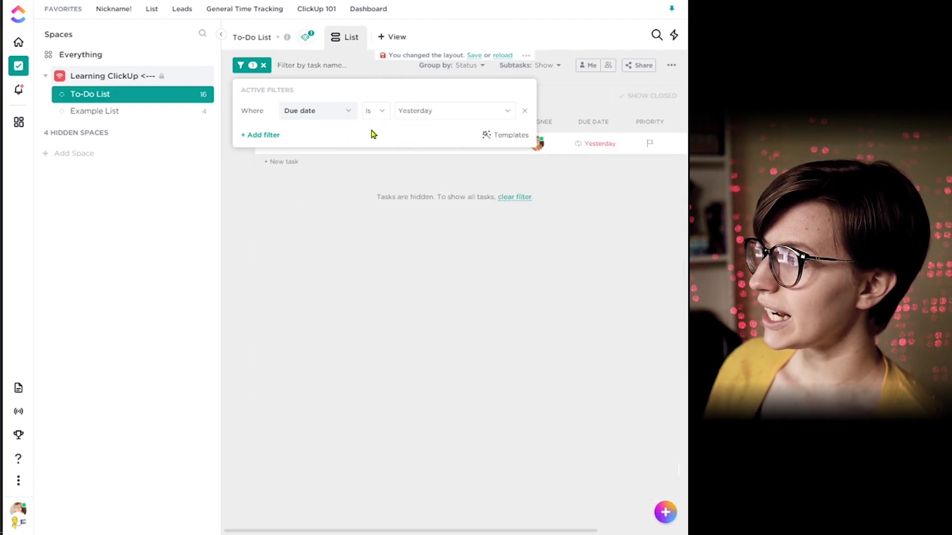
click(408, 113)
click(351, 214)
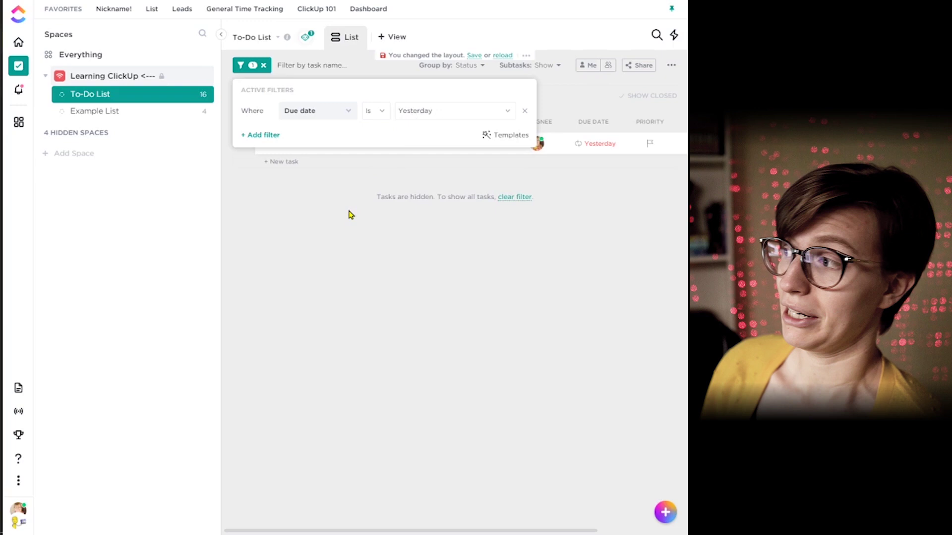
click(351, 215)
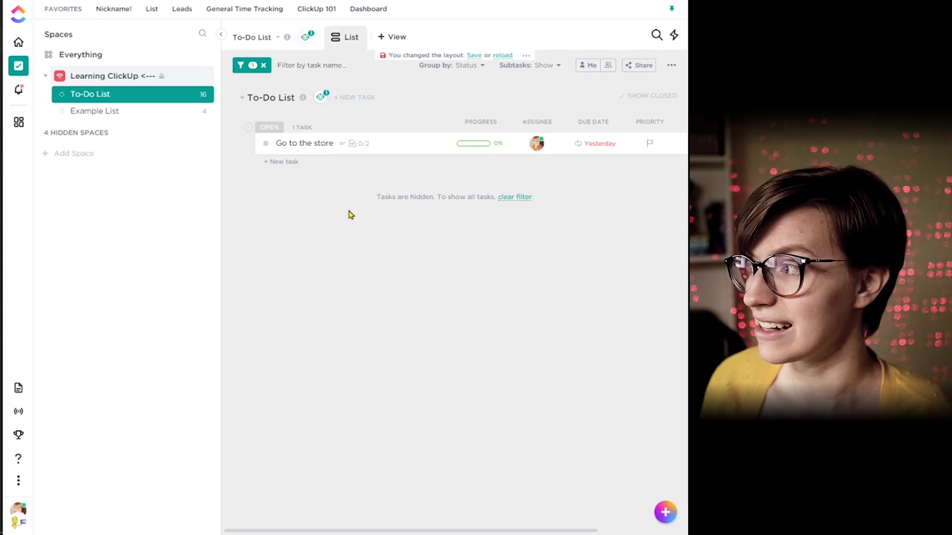
- Check the hidden-tasks note, then remove the Due date Yesterday filter
drag(380, 200, 562, 208)
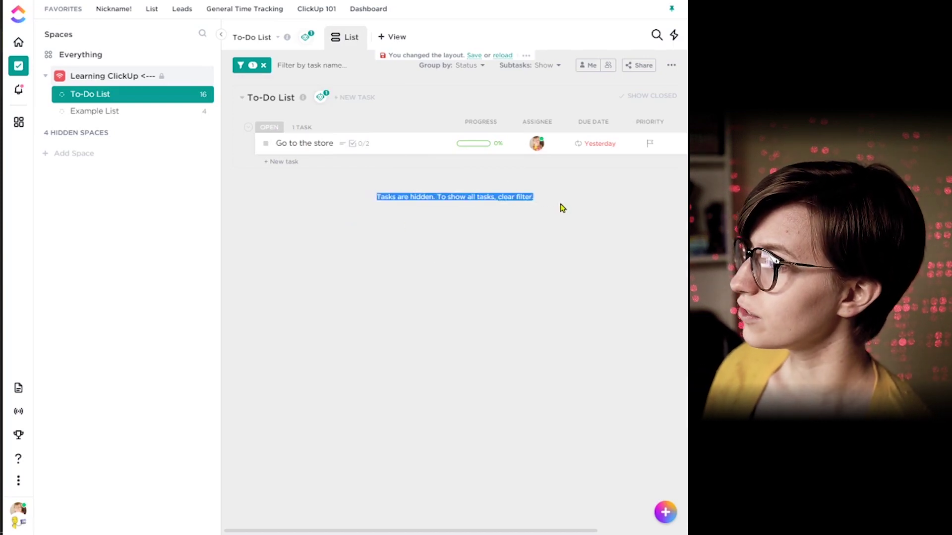
click(266, 69)
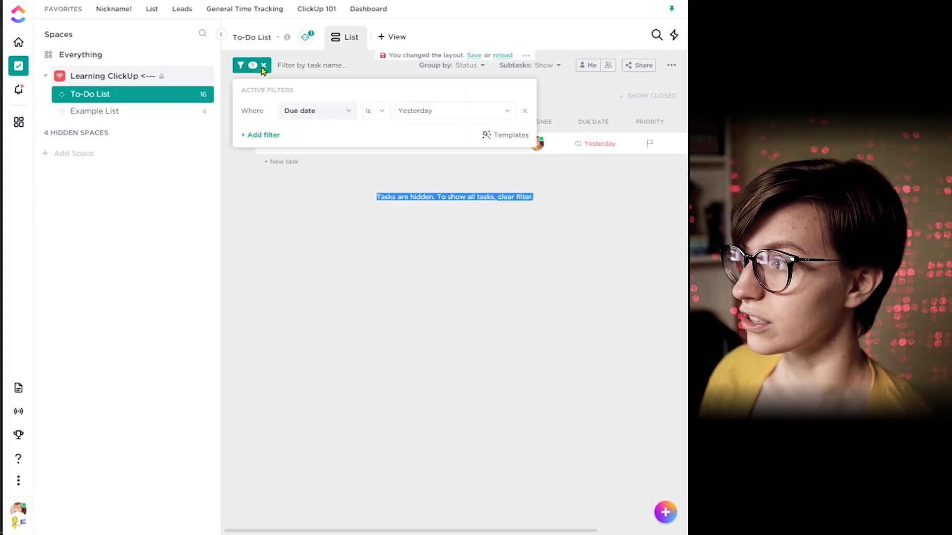
click(263, 69)
click(265, 66)
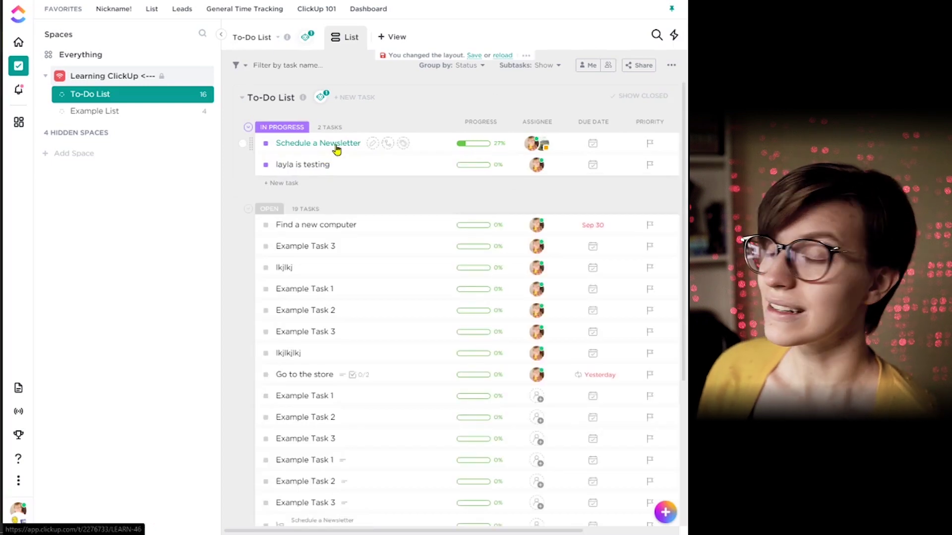
- Add an Assignee filter and a Status filter initially set to Not Started
click(236, 71)
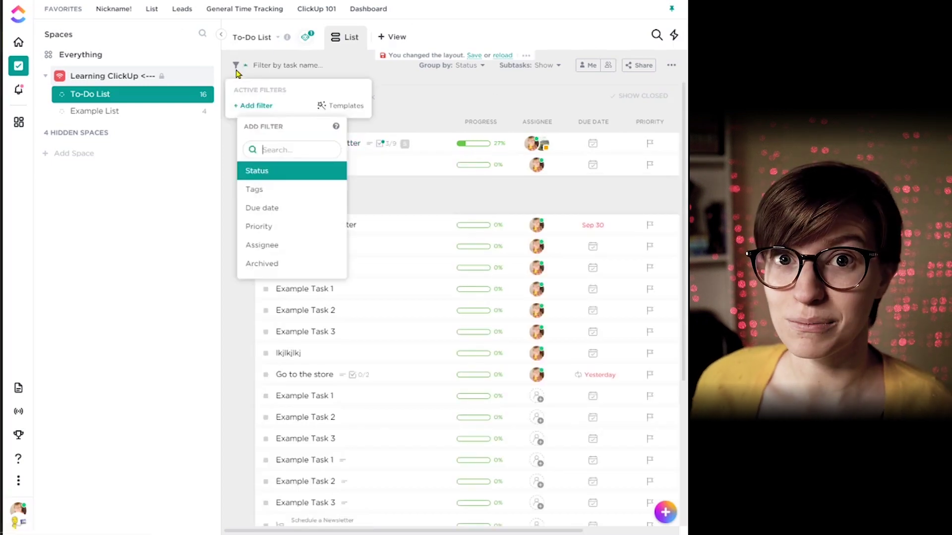
click(262, 245)
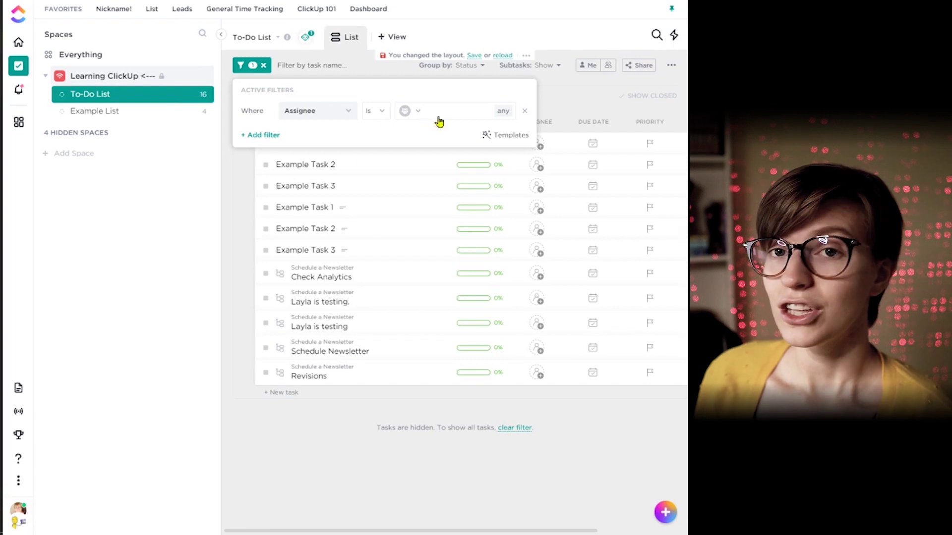
click(266, 134)
click(267, 204)
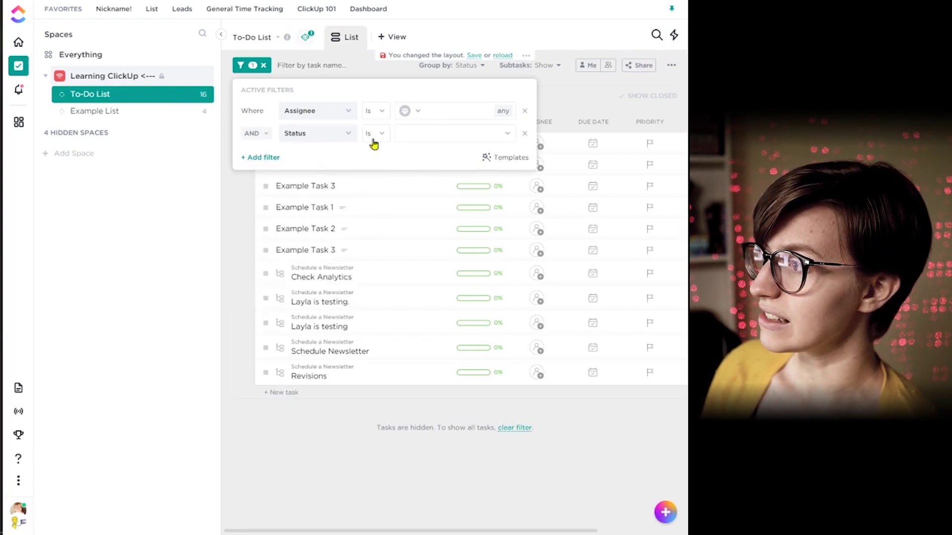
click(421, 134)
click(414, 189)
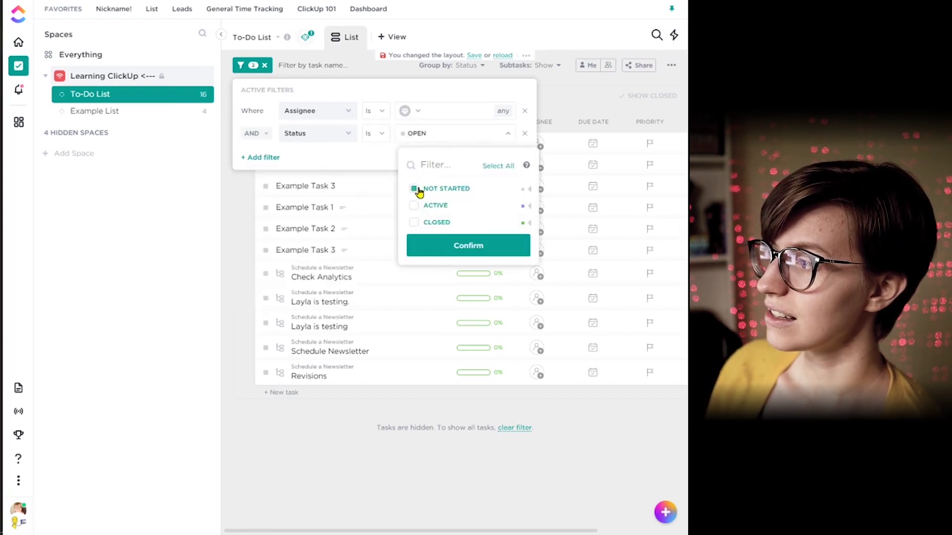
click(363, 160)
- Keep the filters joined with AND and change the status condition to Closed only
click(254, 134)
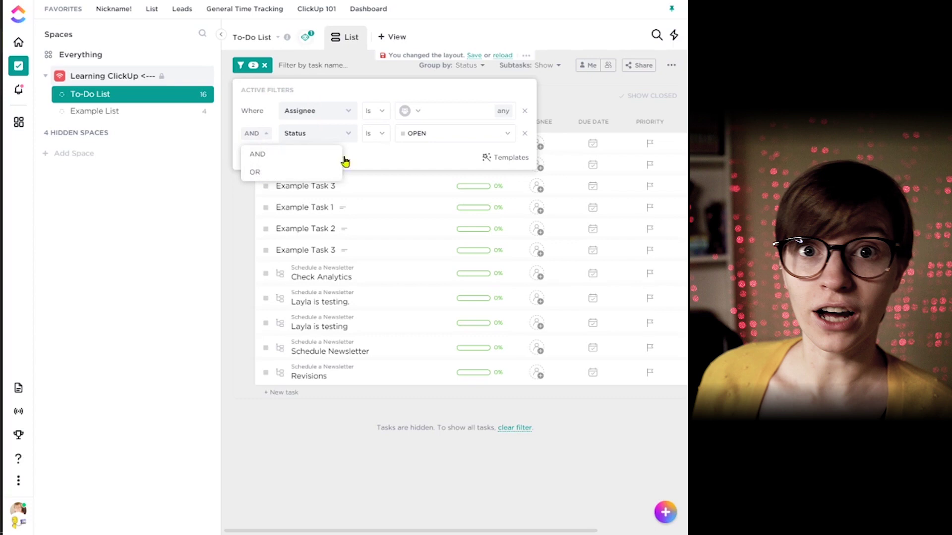
click(378, 151)
click(425, 135)
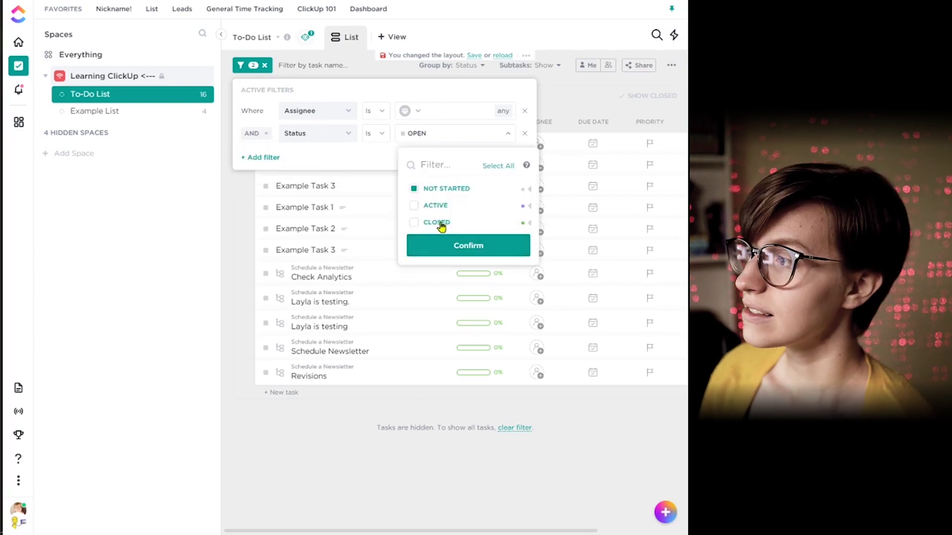
click(438, 222)
click(428, 191)
click(394, 157)
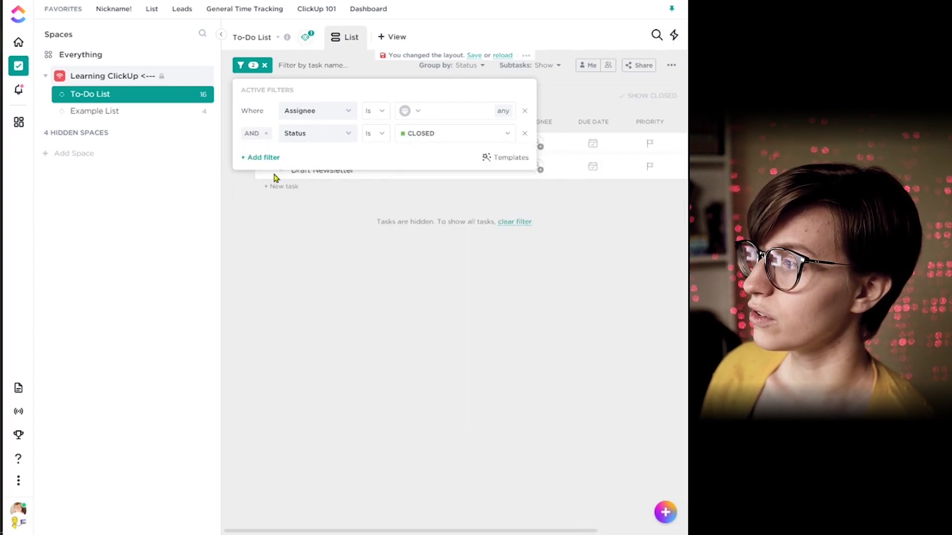
click(239, 209)
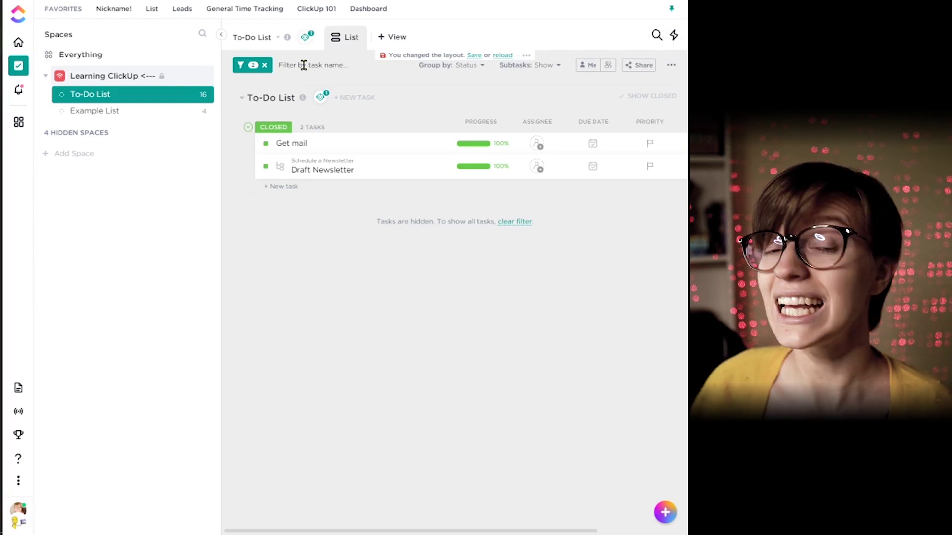
- Replace the closed filters with a '1' name search and Assignee: Me, then clear the search
click(265, 65)
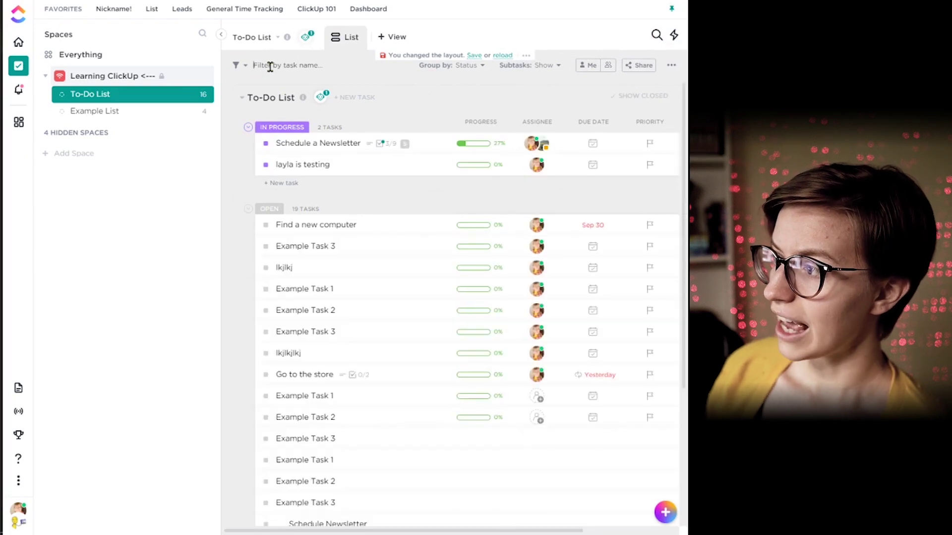
text(1)
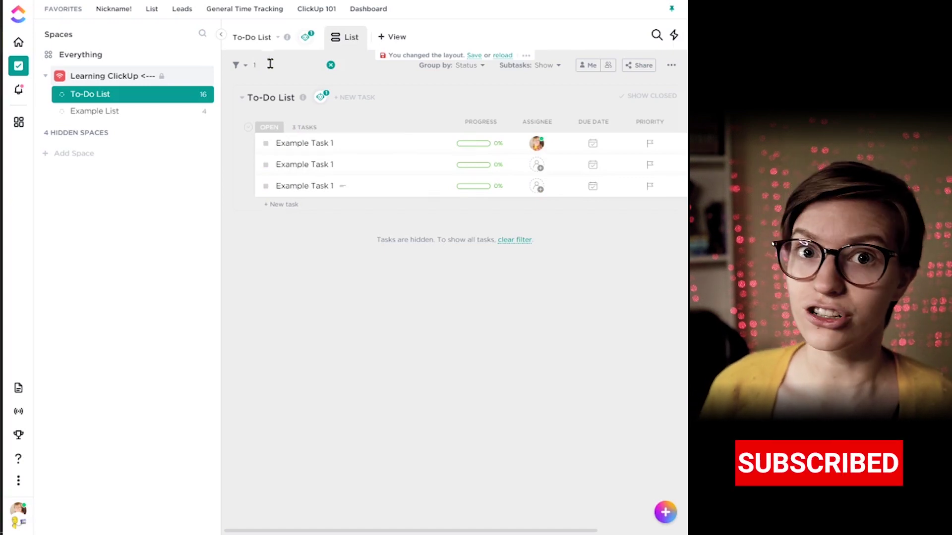
click(238, 66)
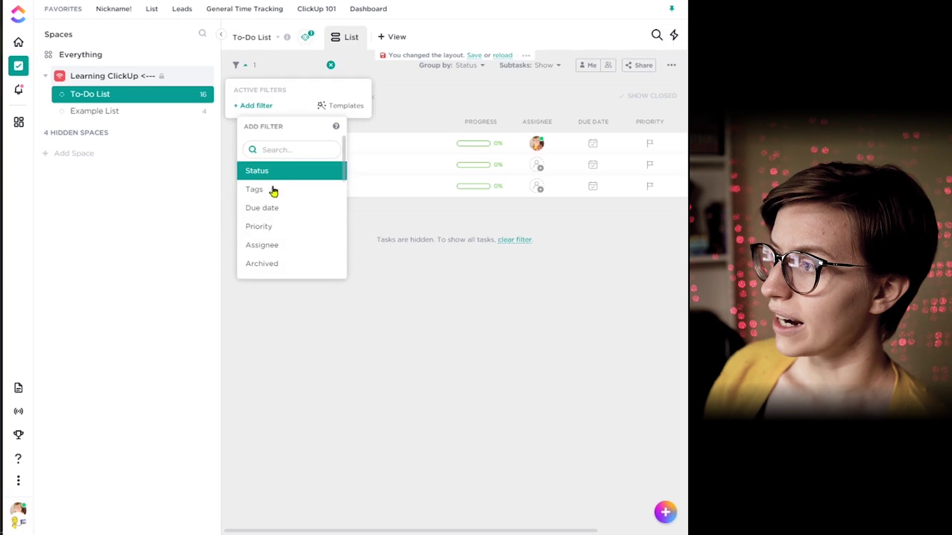
click(277, 247)
click(404, 112)
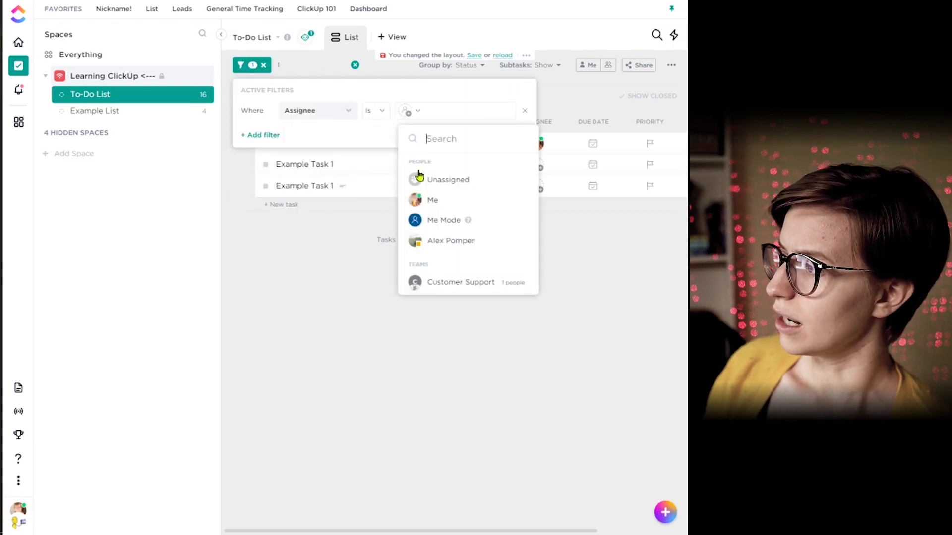
click(430, 201)
click(588, 107)
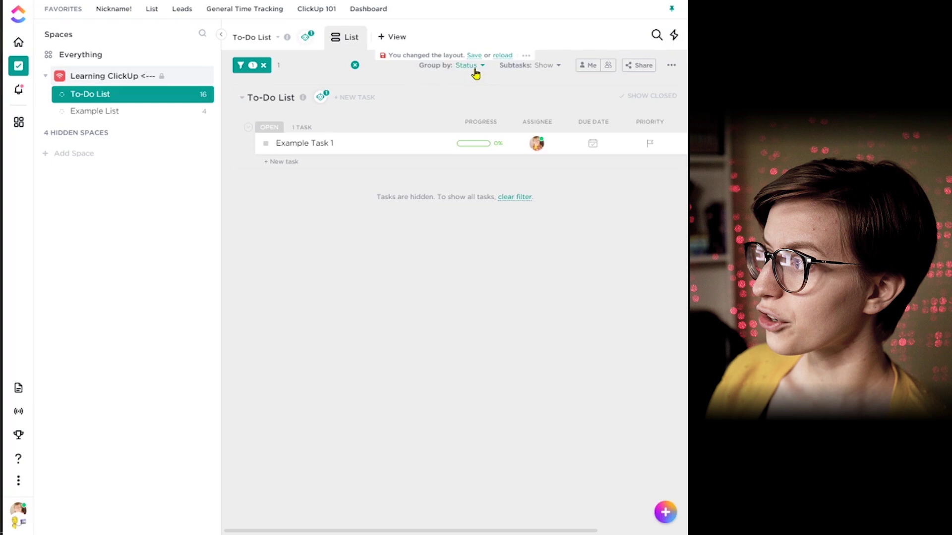
click(355, 65)
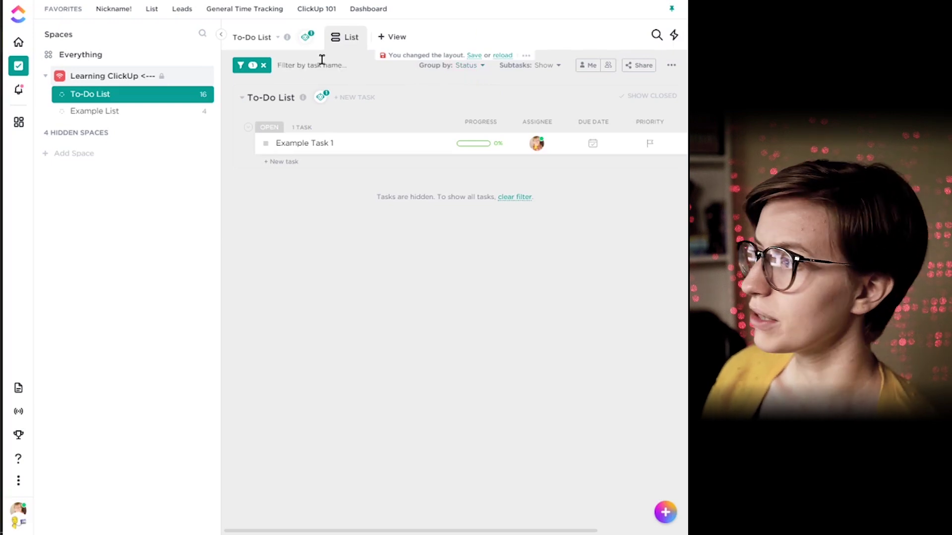
- Remove the leftover assignee filter, expand Open, and group tasks by Assignee
click(263, 65)
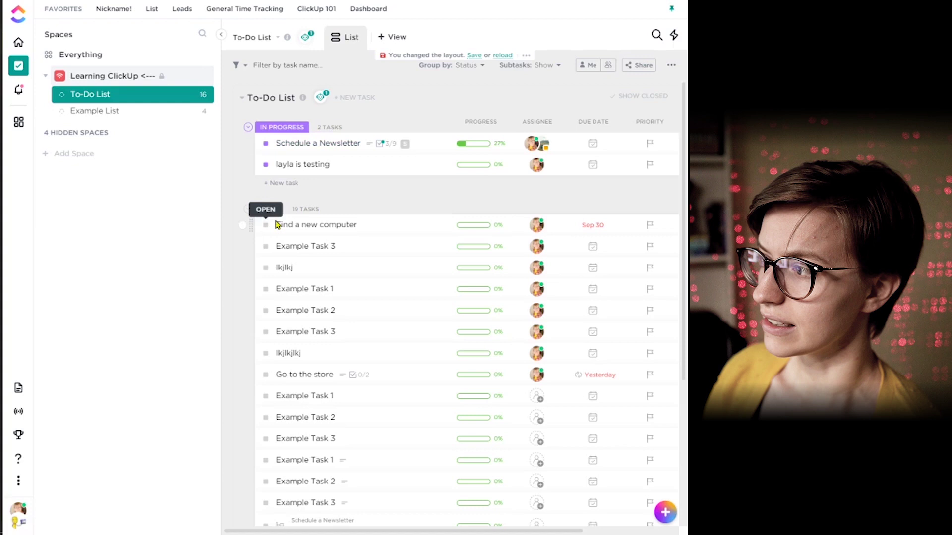
click(475, 65)
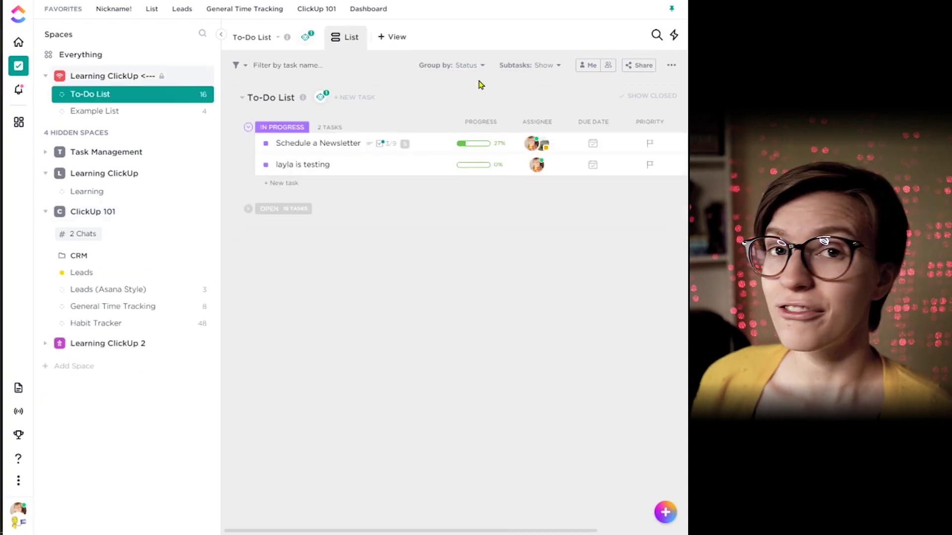
click(248, 209)
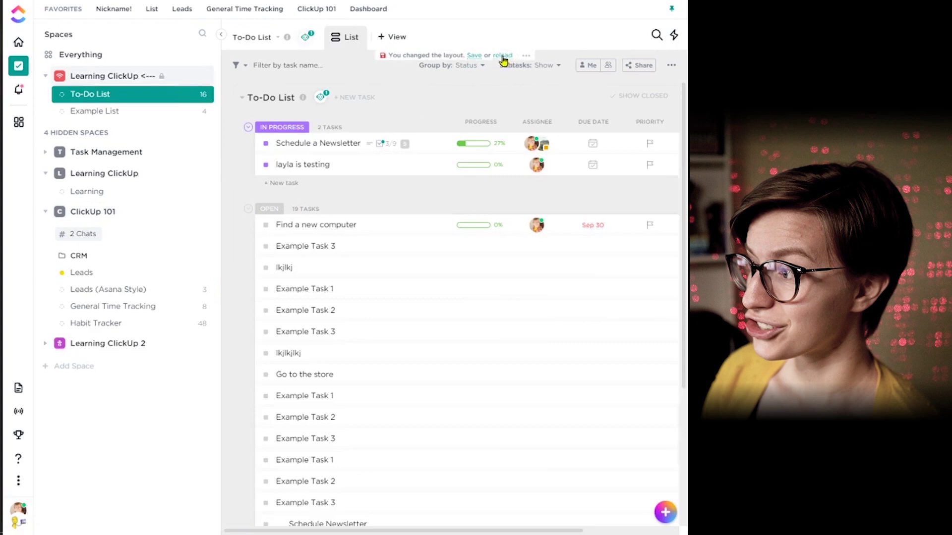
click(479, 67)
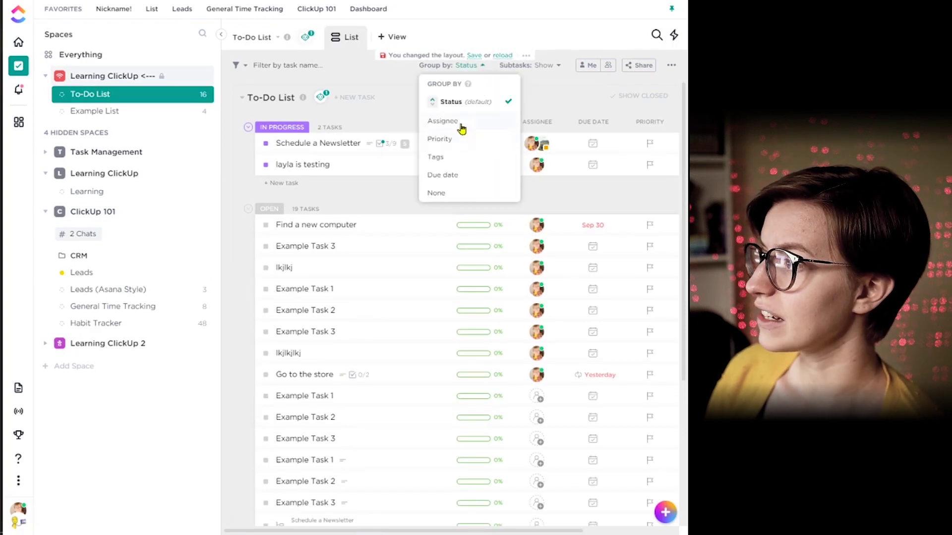
click(462, 128)
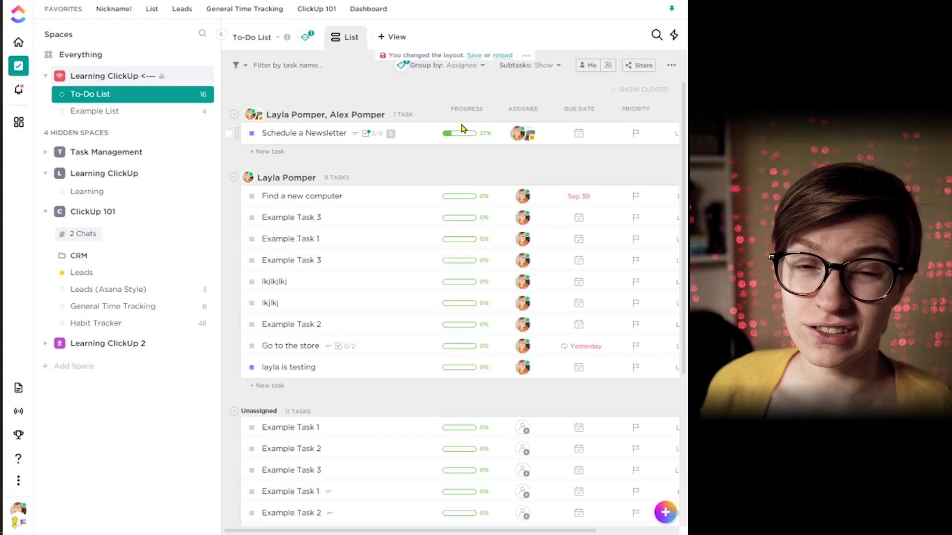
- Group tasks by Due date, reverse the group order, then restore Overdue above No Due Date
click(470, 69)
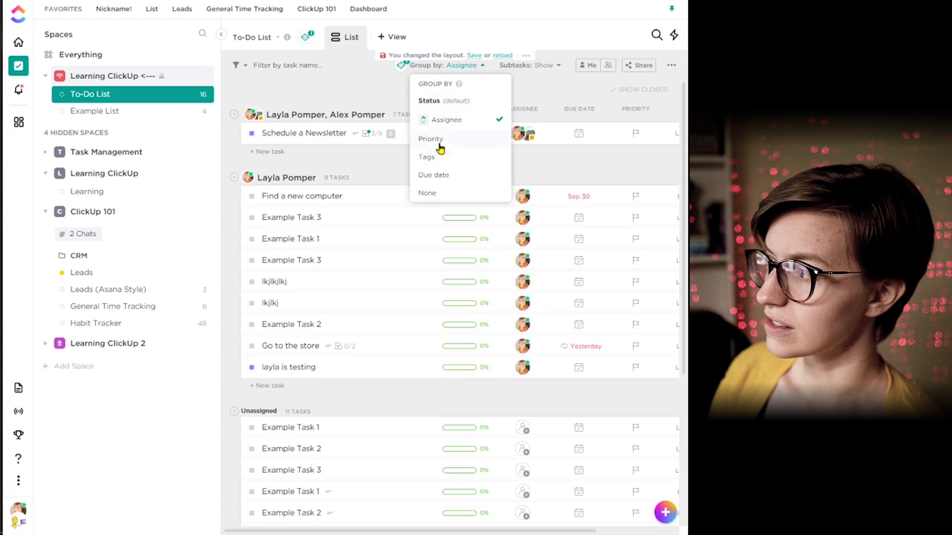
click(442, 174)
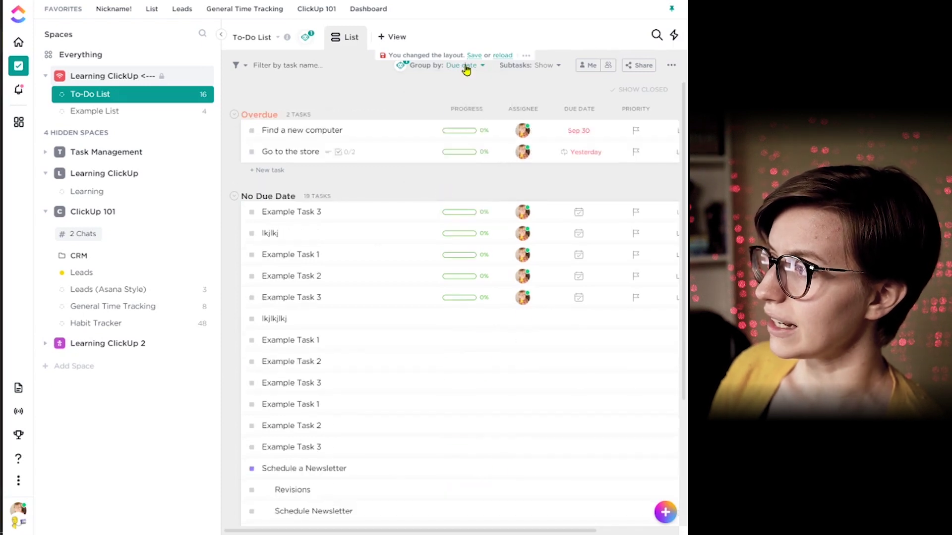
click(466, 71)
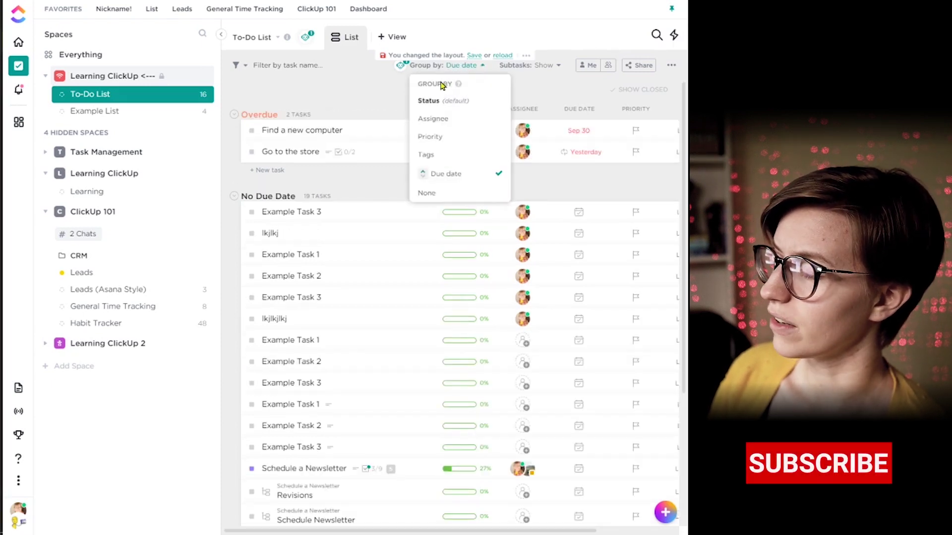
click(423, 177)
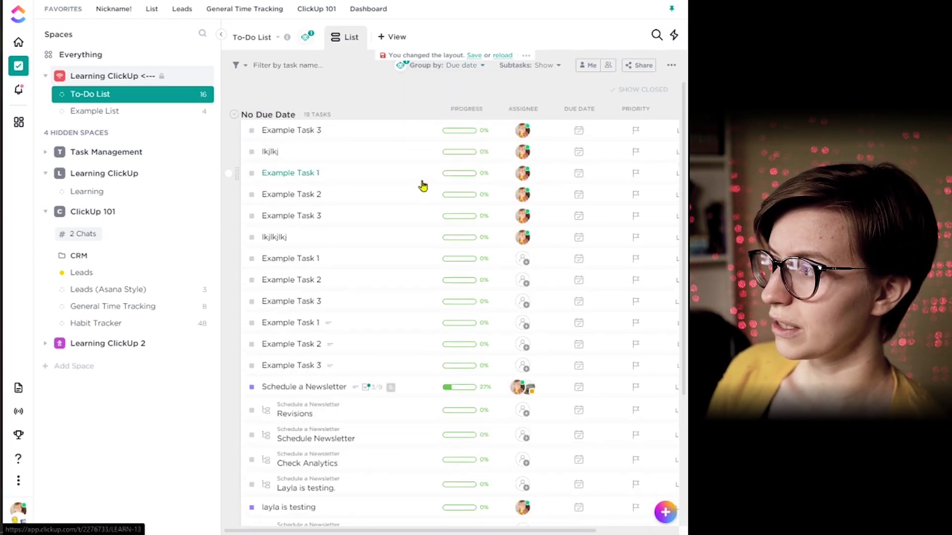
click(466, 69)
click(423, 177)
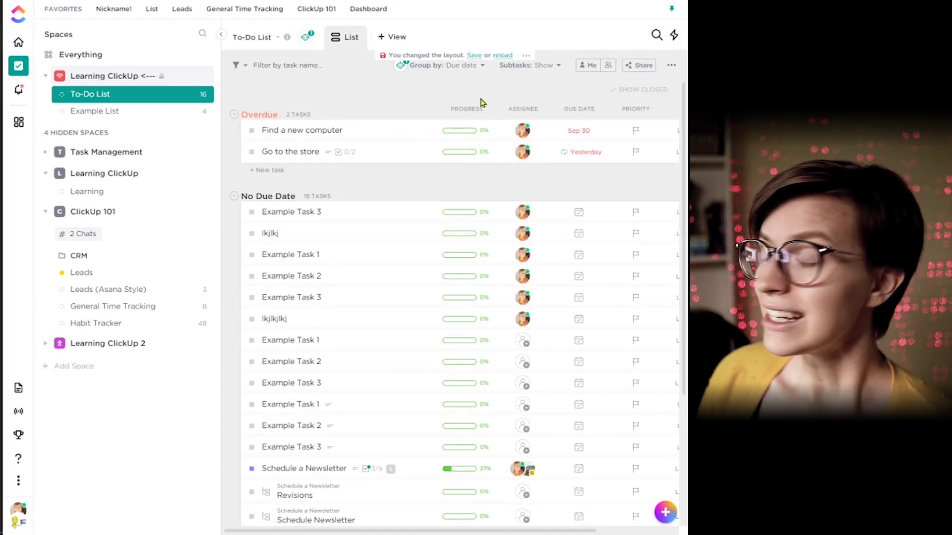
click(548, 67)
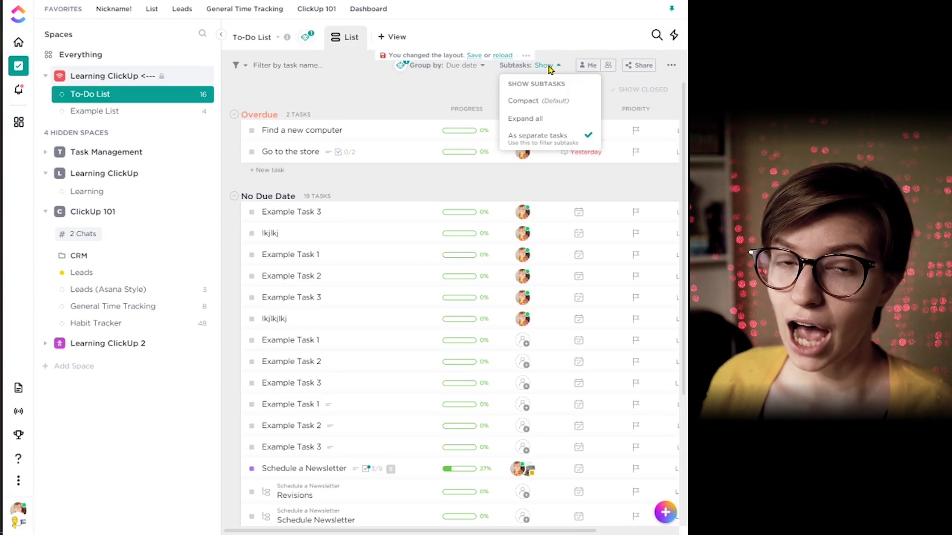
scroll(407, 223, down, 3)
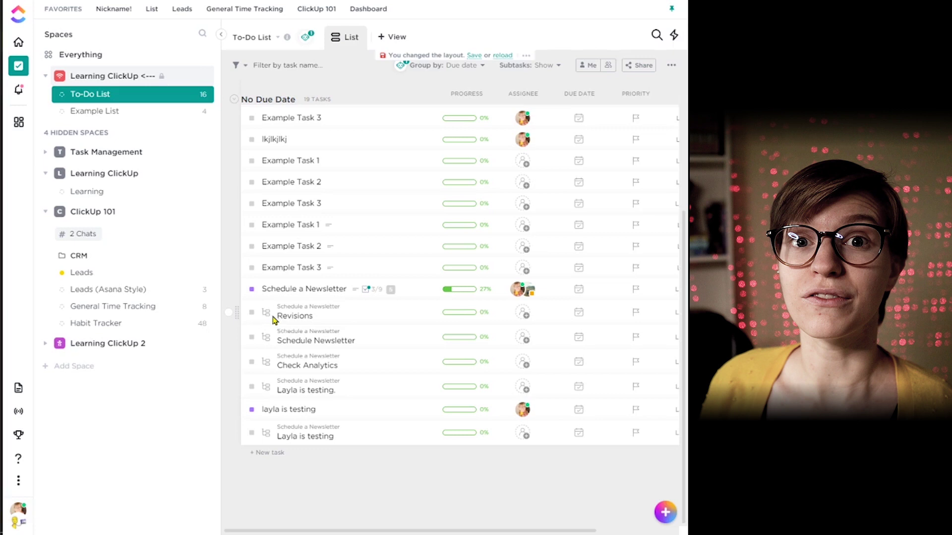
click(391, 291)
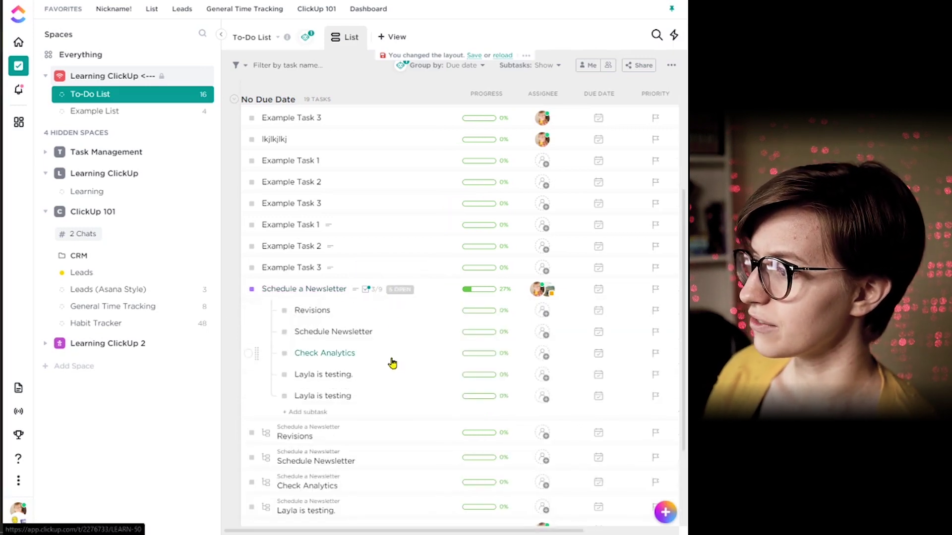
click(392, 292)
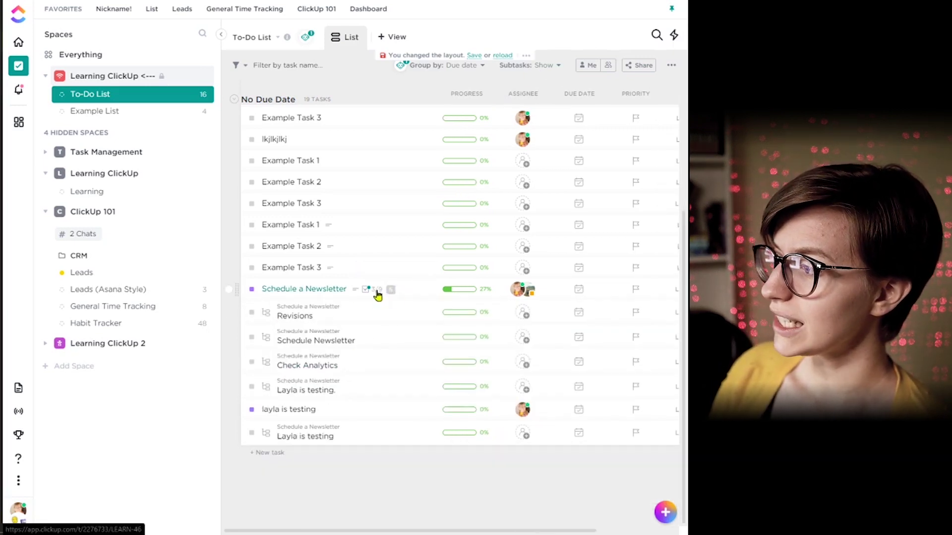
click(581, 69)
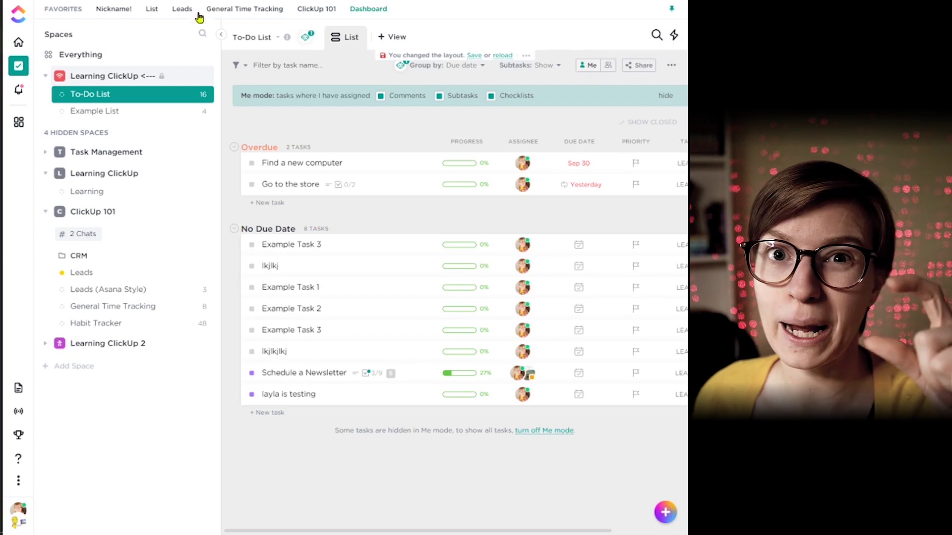
click(236, 66)
click(287, 249)
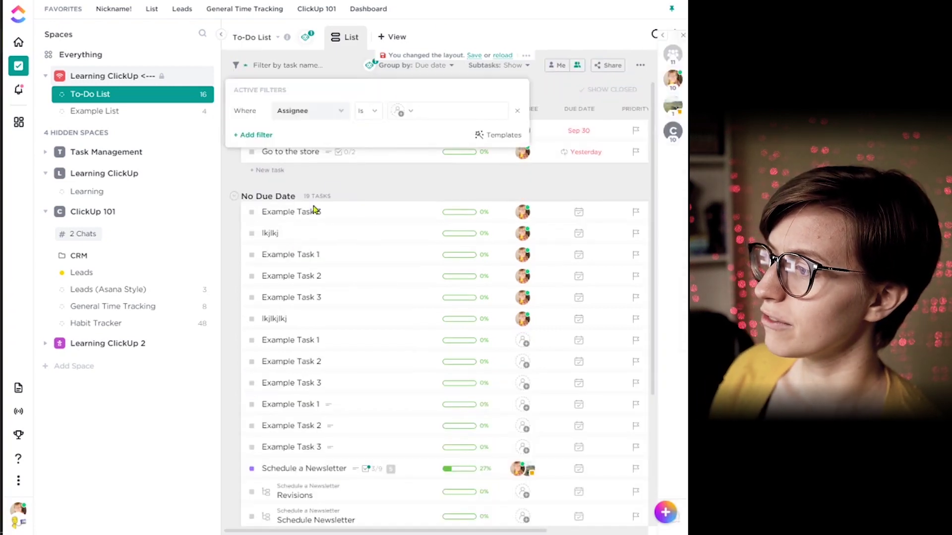
click(407, 110)
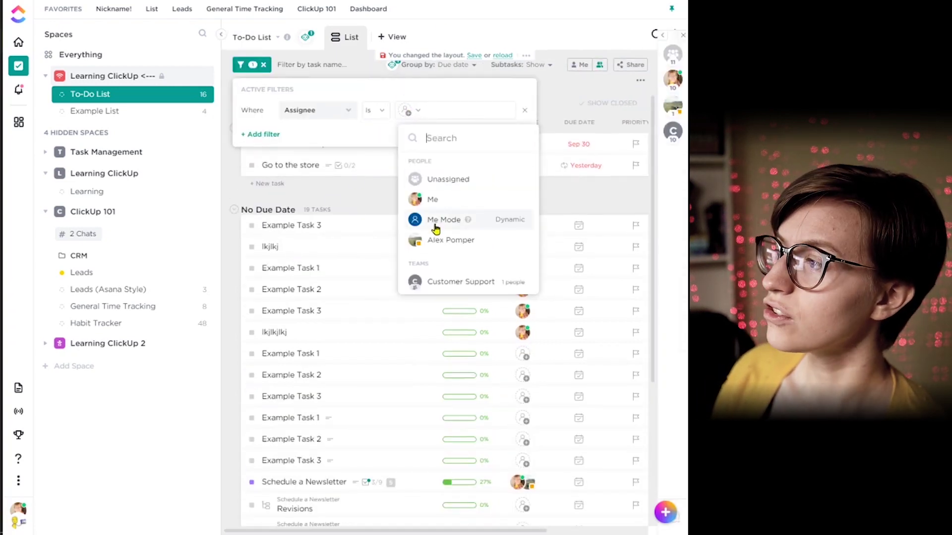
mouse_move(468, 223)
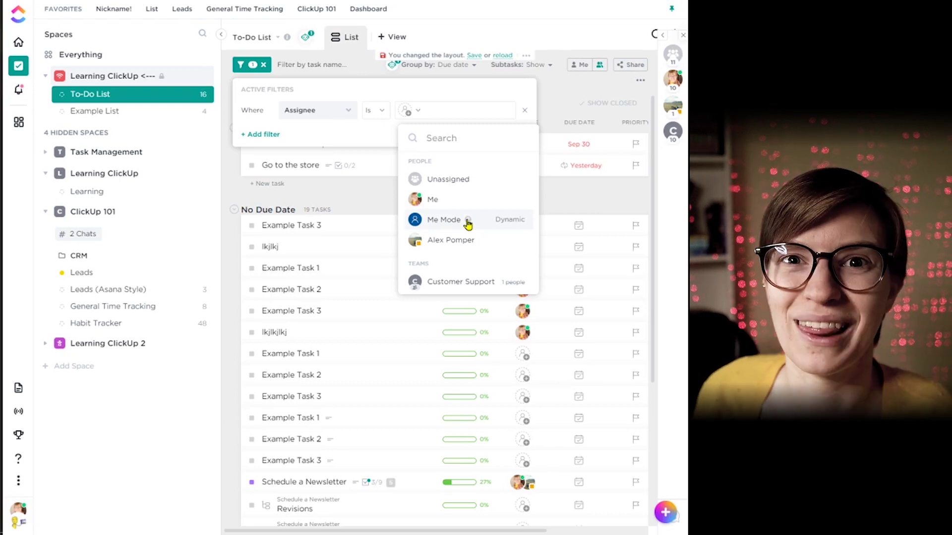
click(468, 224)
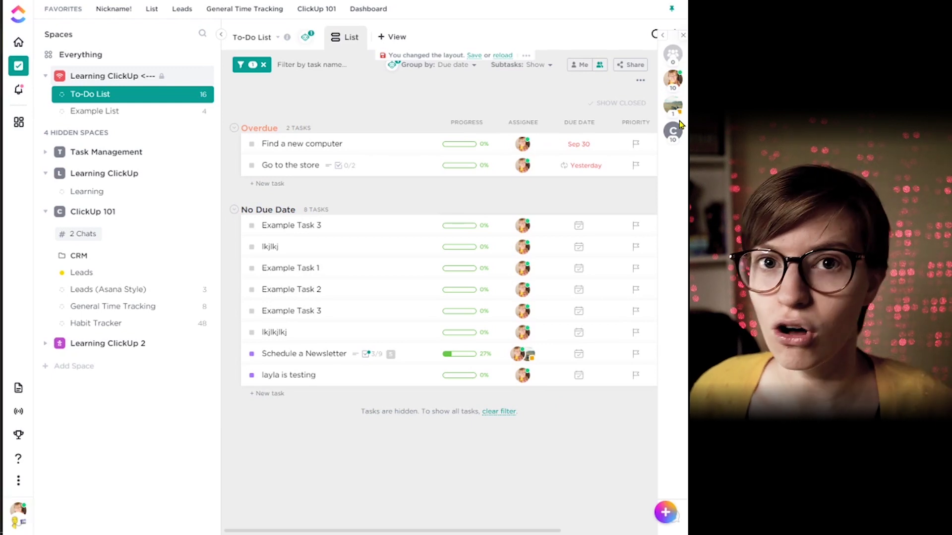
click(672, 105)
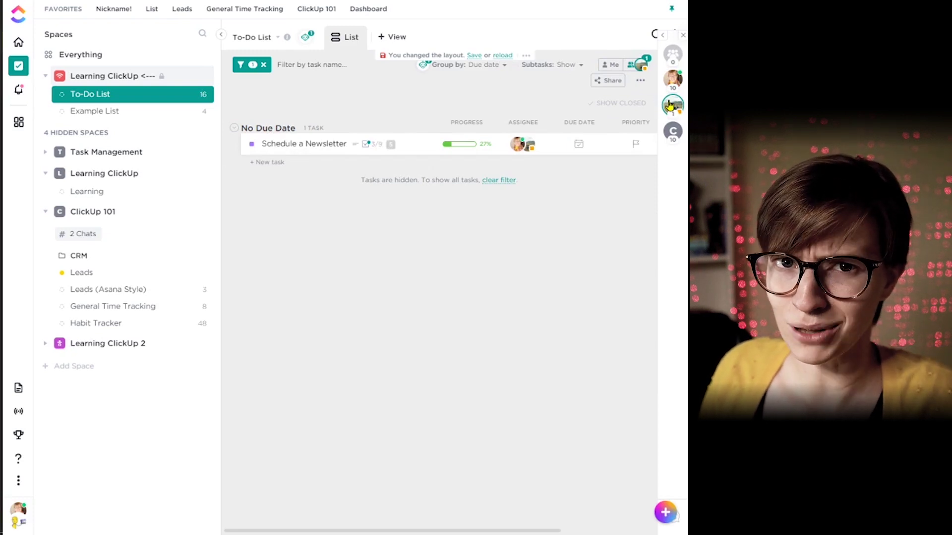
click(670, 106)
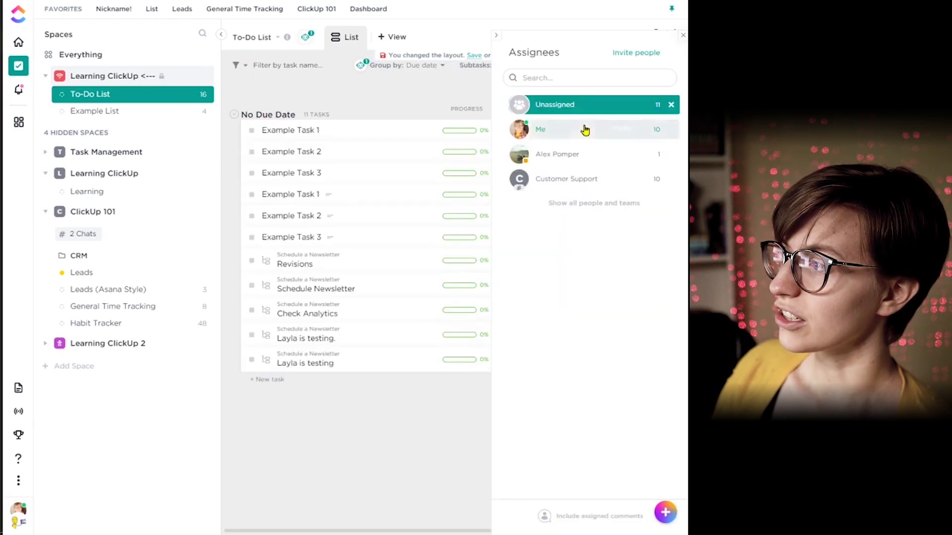
click(585, 130)
click(576, 108)
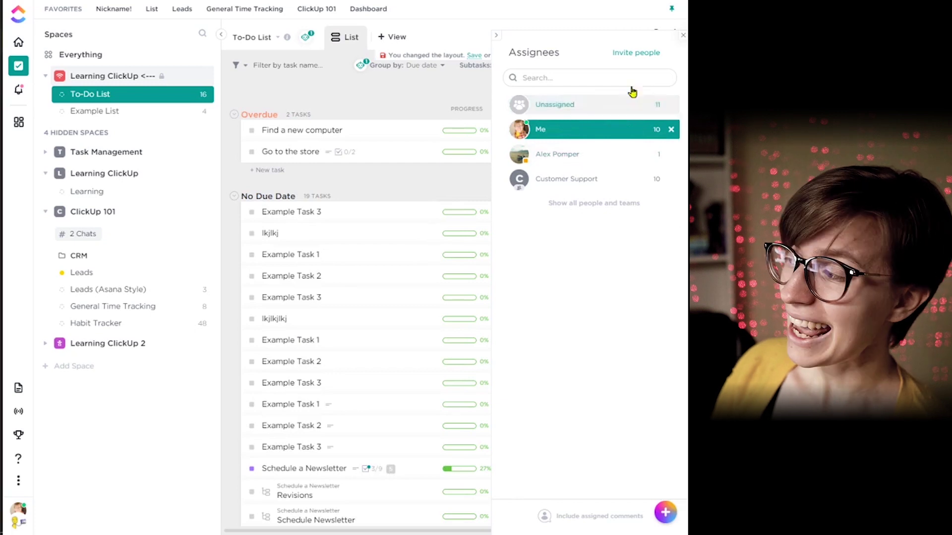
click(683, 35)
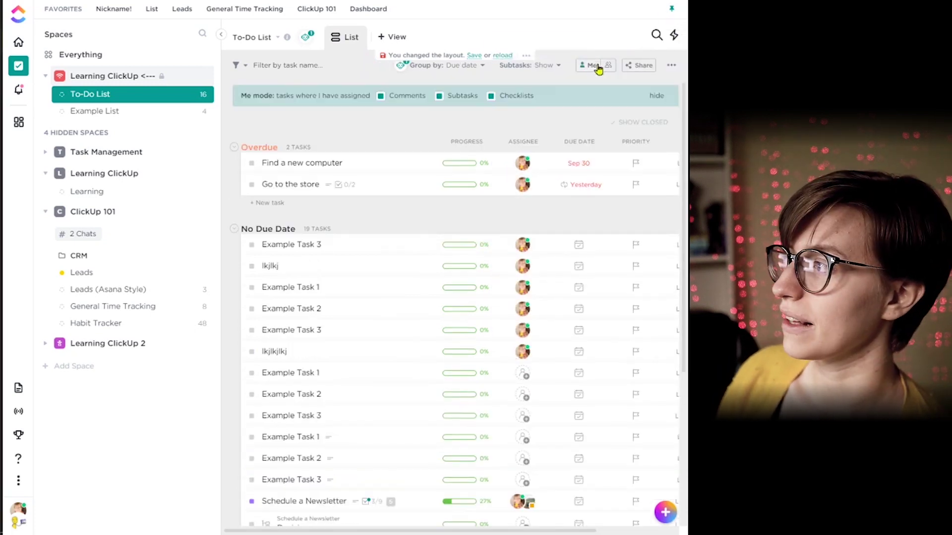
click(591, 66)
click(609, 67)
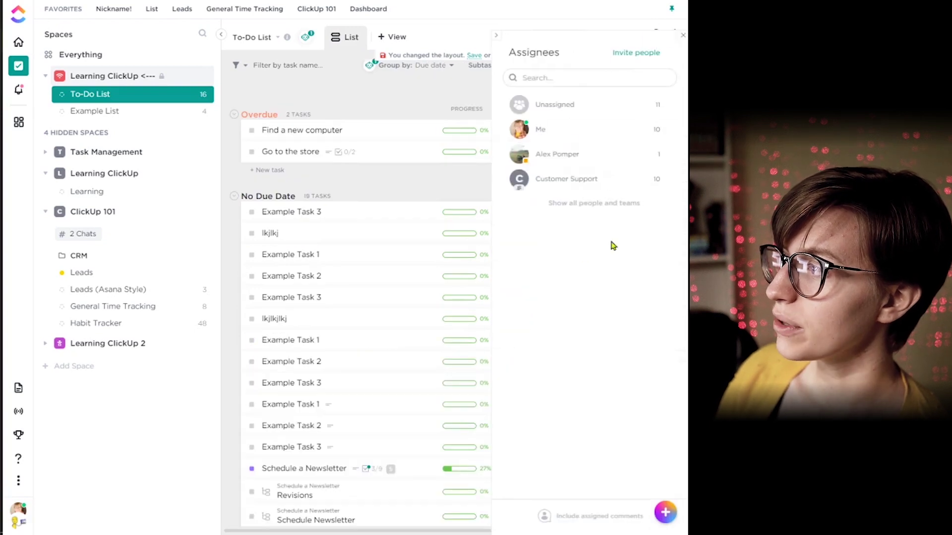
click(682, 36)
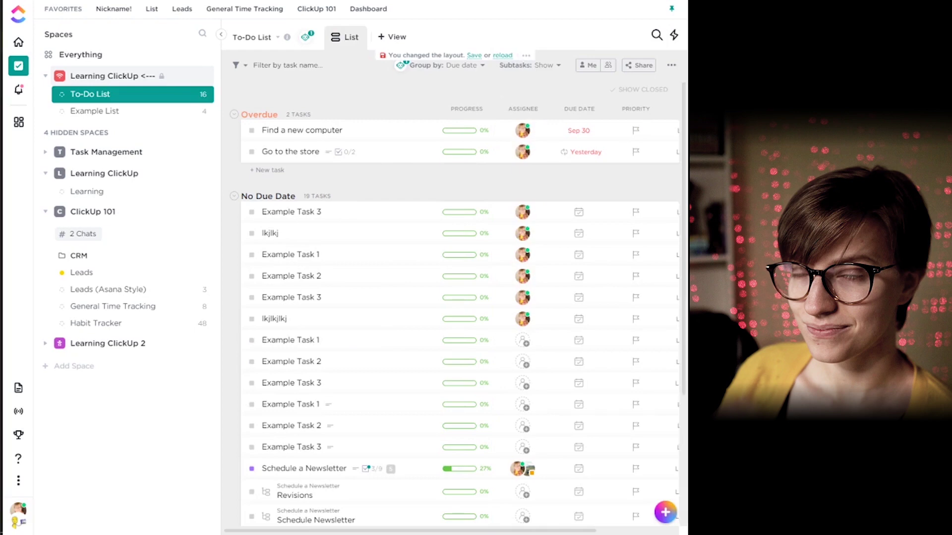
- Turn on public link sharing for the To-Do List view and allow opening tasks
click(634, 69)
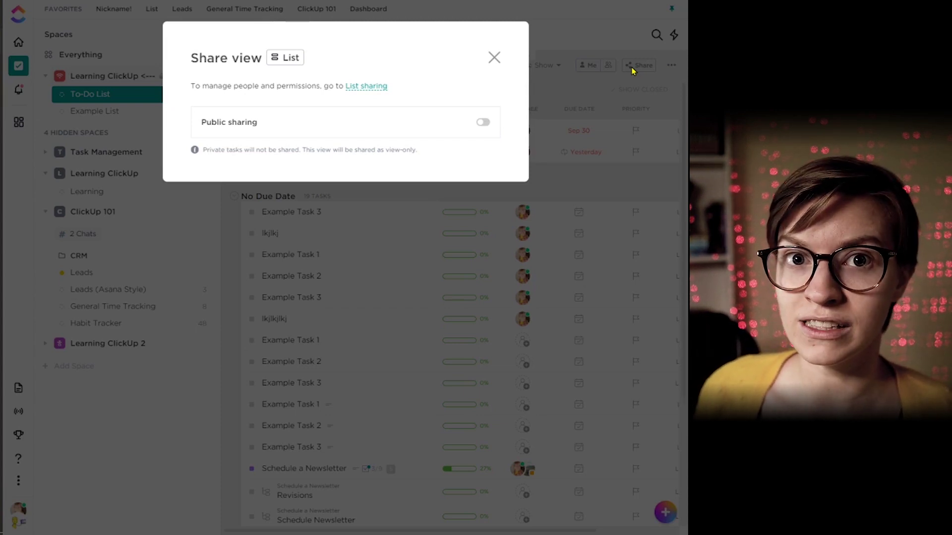
click(482, 122)
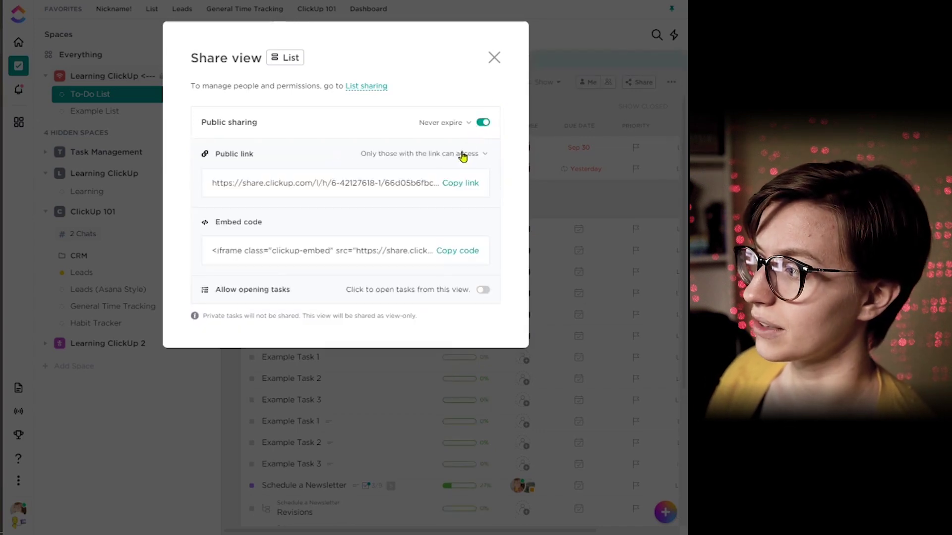
click(482, 289)
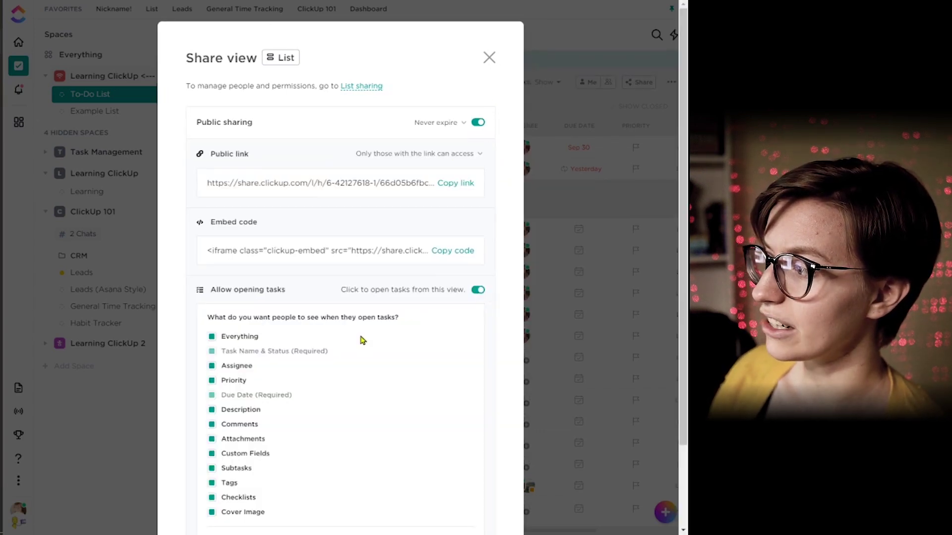
scroll(362, 340, down, 2)
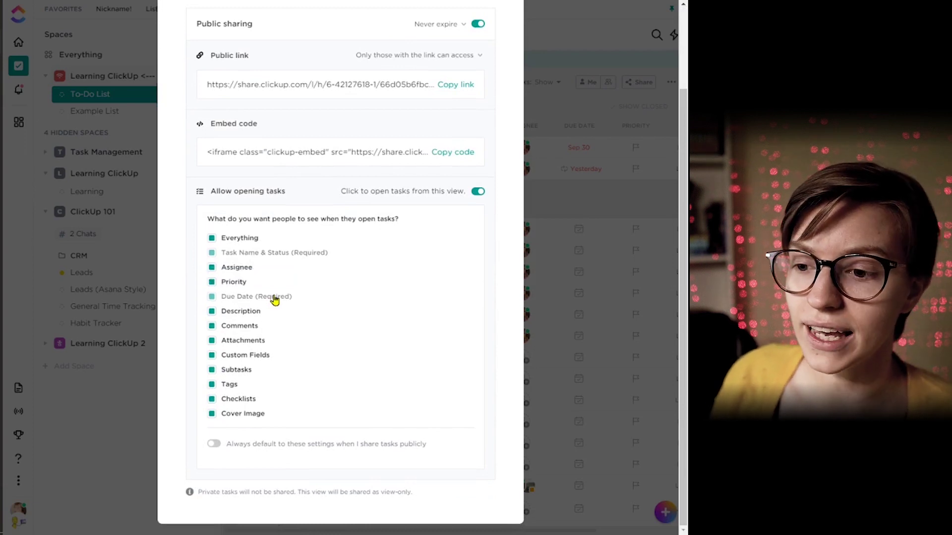
click(558, 176)
click(667, 85)
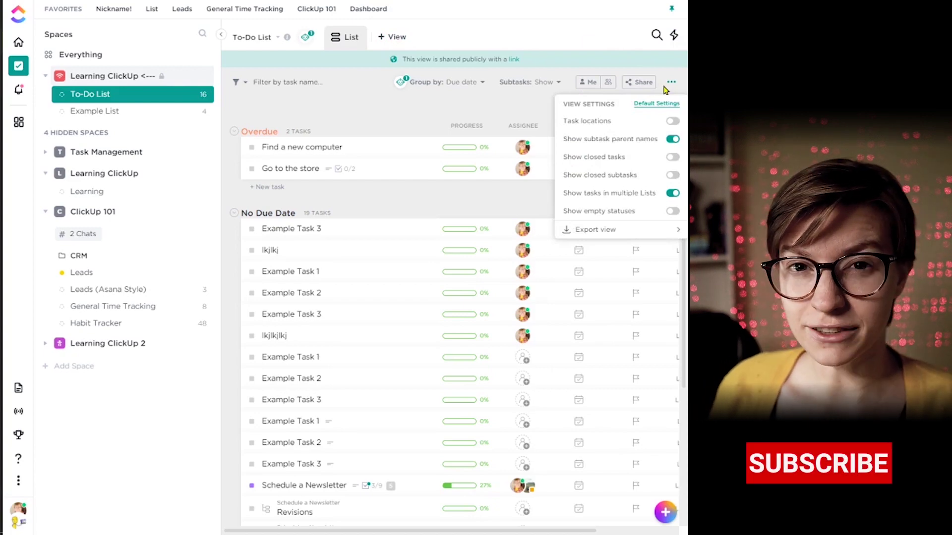
click(391, 37)
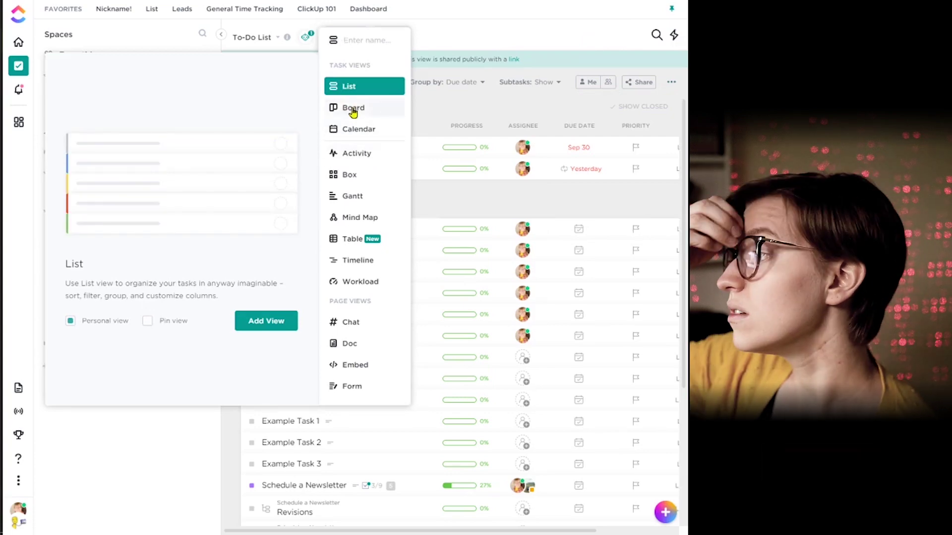
click(634, 109)
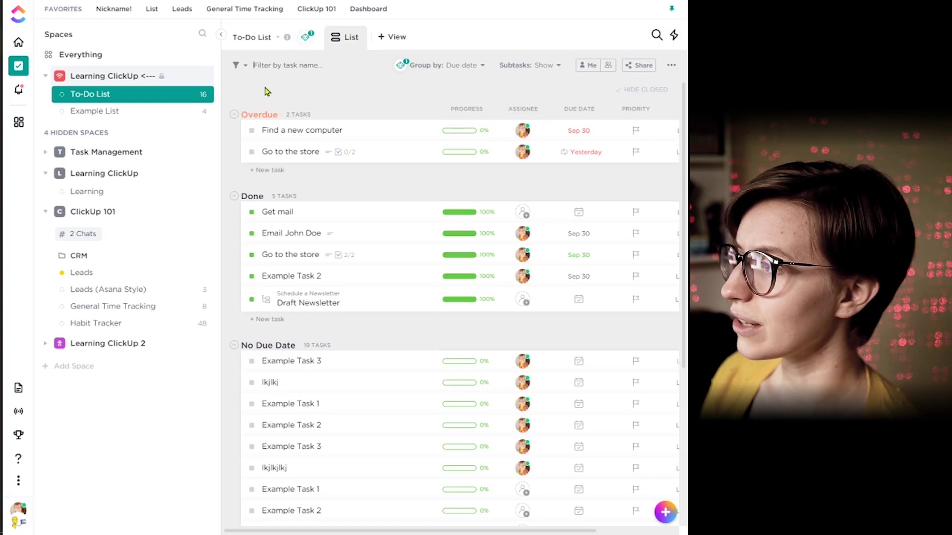
- Filter tasks by the name 'f' and save this filtered layout
text(f)
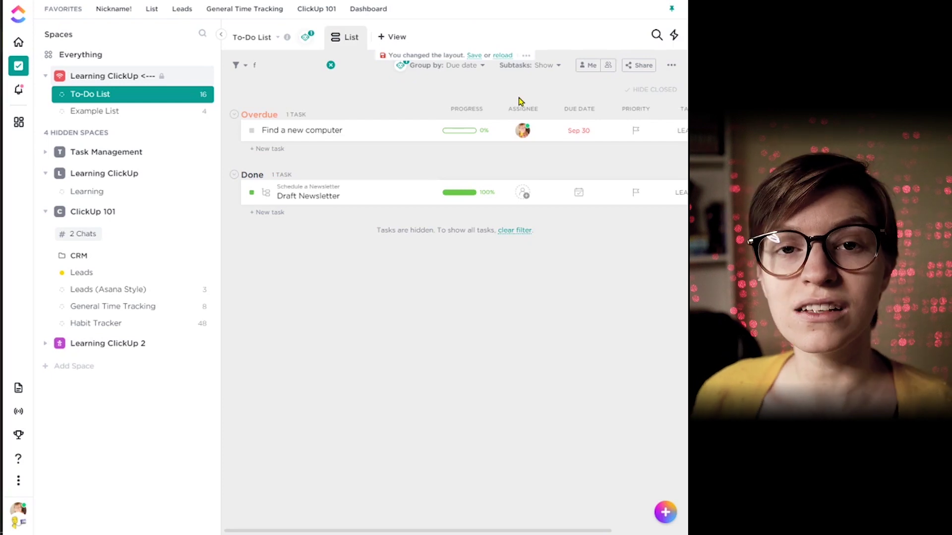
click(473, 56)
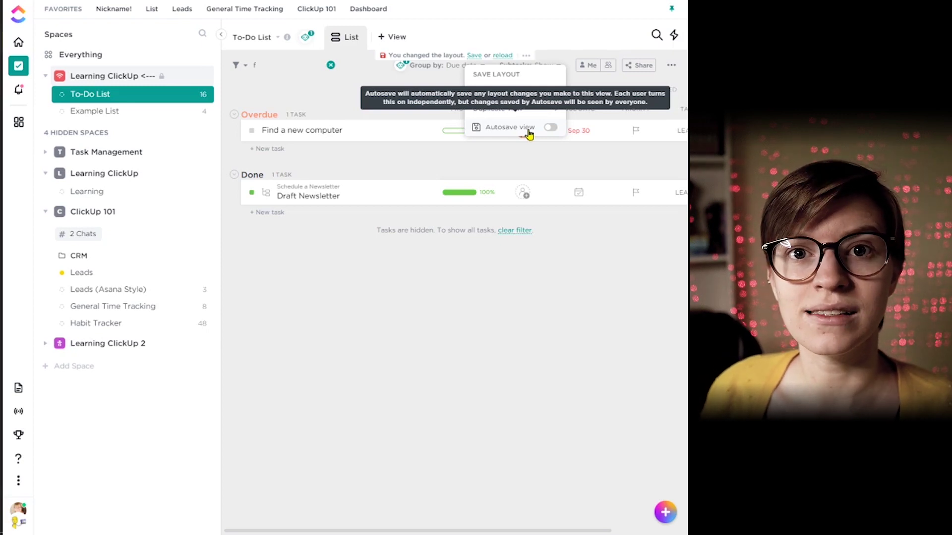
click(492, 95)
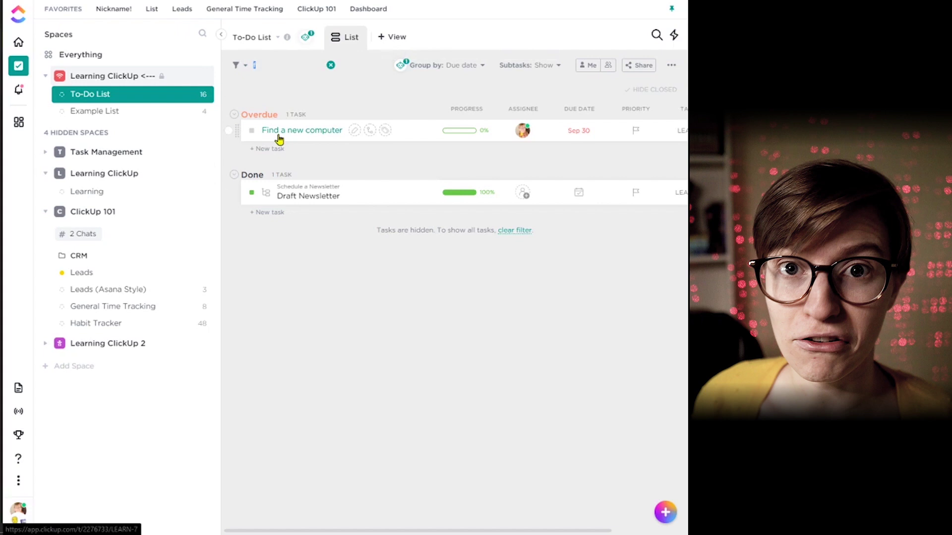
- Add a personal List view grouped by Due date
click(392, 36)
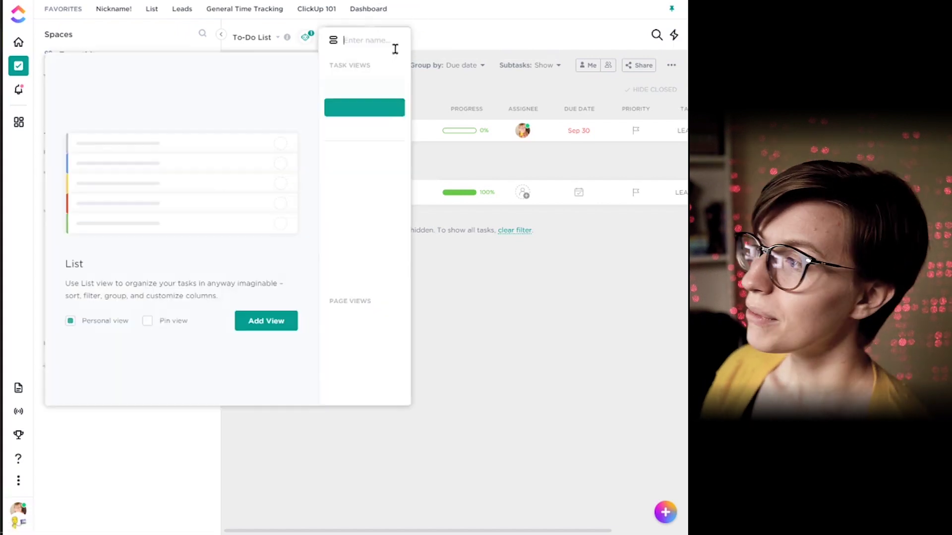
click(242, 322)
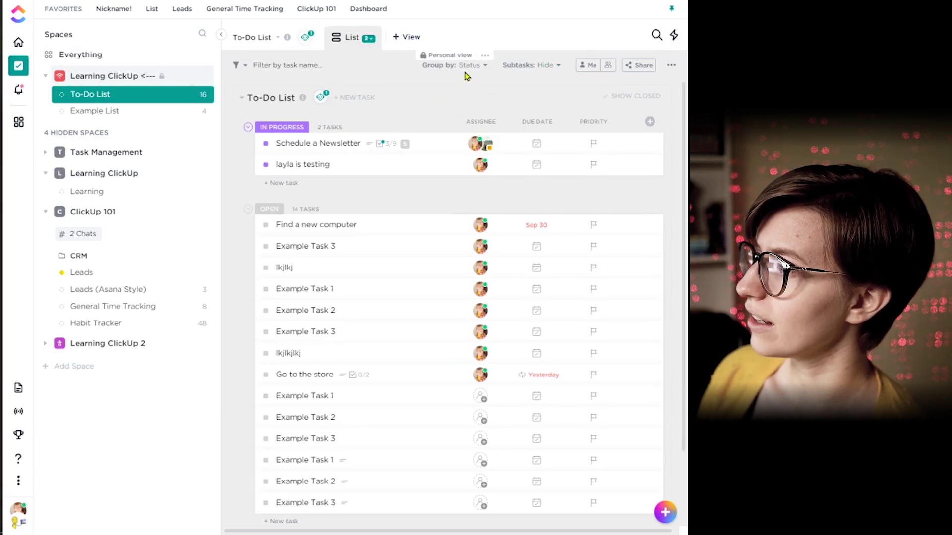
click(465, 70)
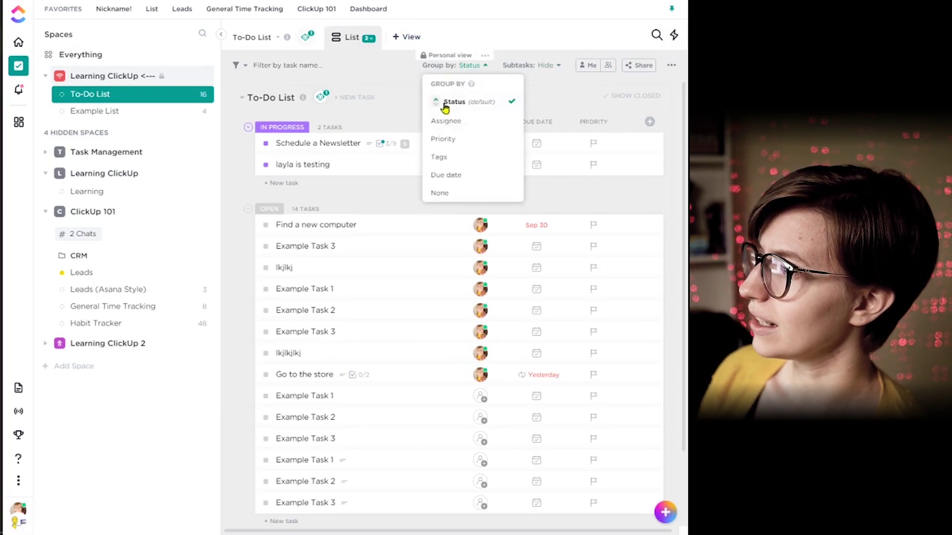
click(455, 183)
- Show subtasks, turn on Me mode, save for me, and switch back to the shared List view
click(555, 65)
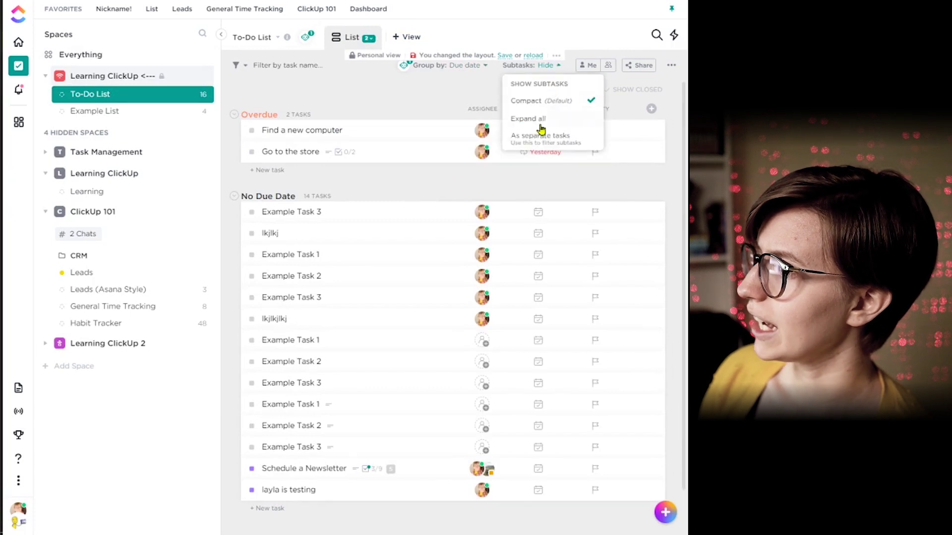
click(545, 140)
click(589, 65)
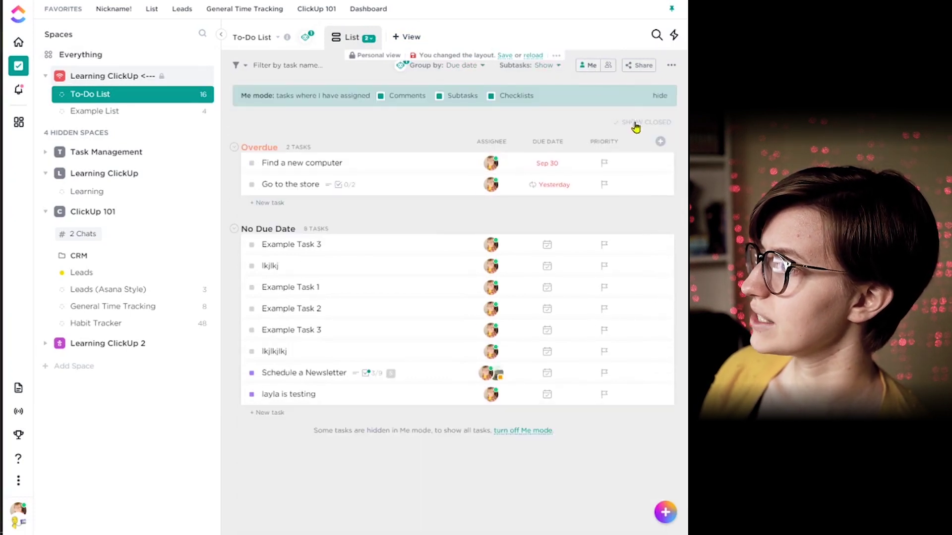
click(504, 55)
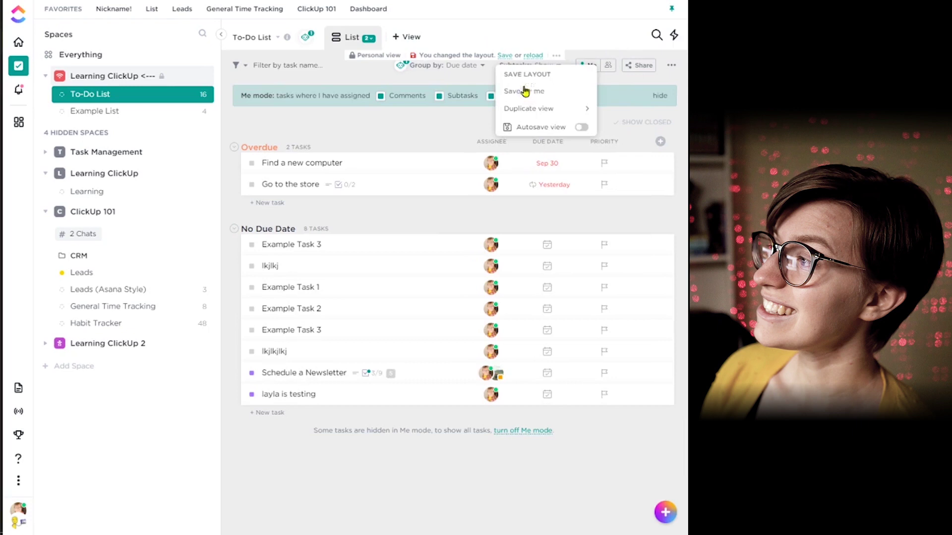
click(527, 92)
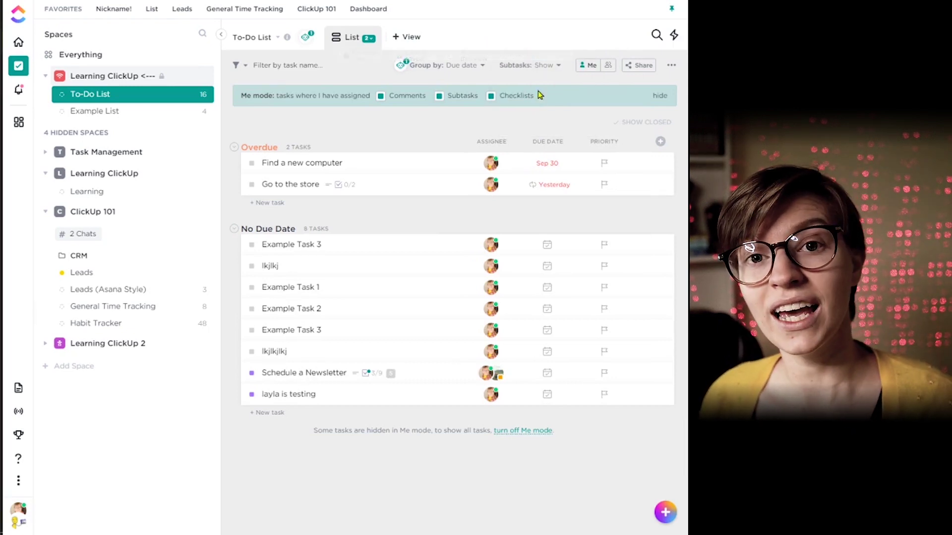
click(349, 43)
click(366, 126)
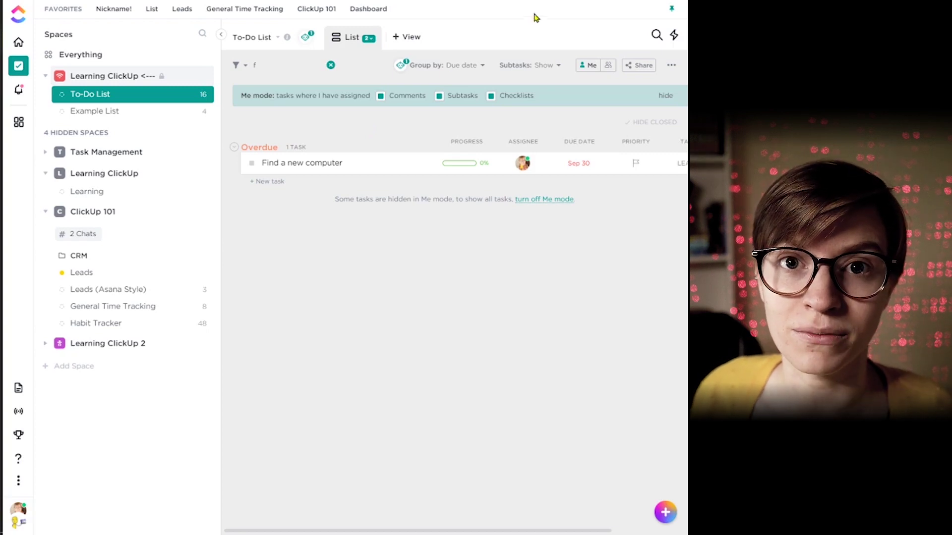
click(358, 45)
click(423, 86)
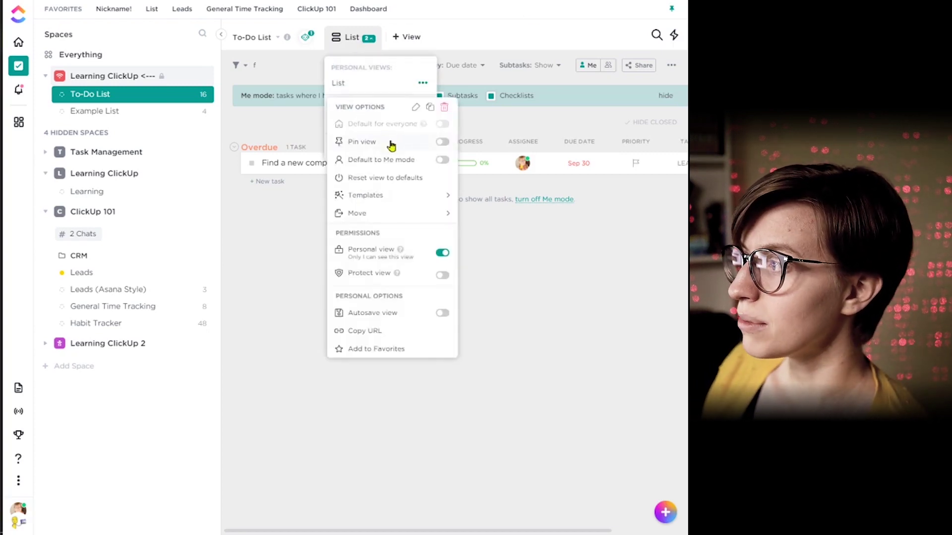
click(418, 106)
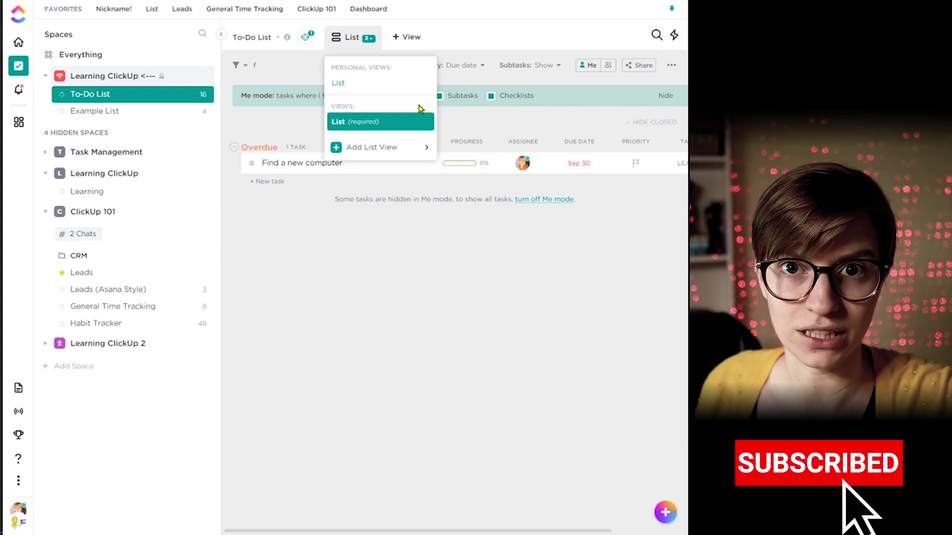
click(466, 250)
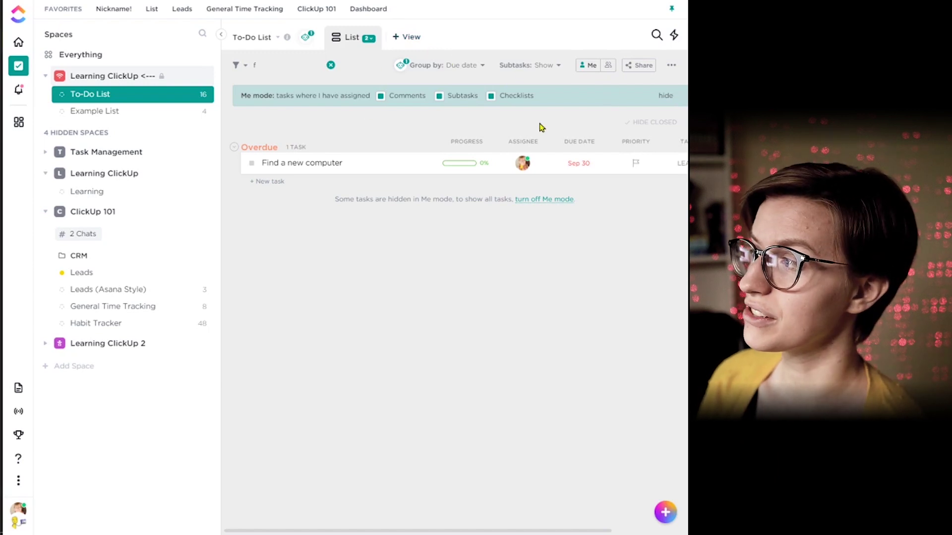
- Add a shared, non-personal Board view to the To-Do List
click(409, 38)
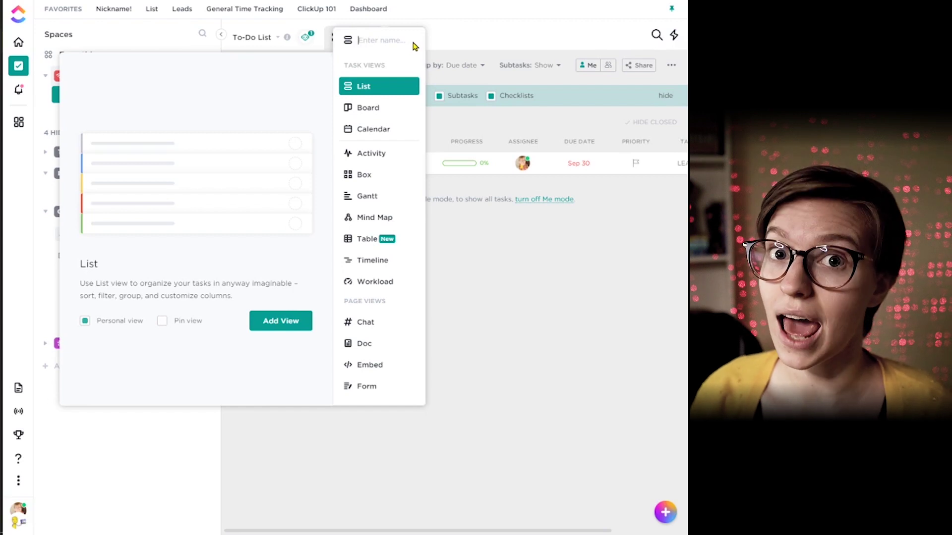
click(368, 109)
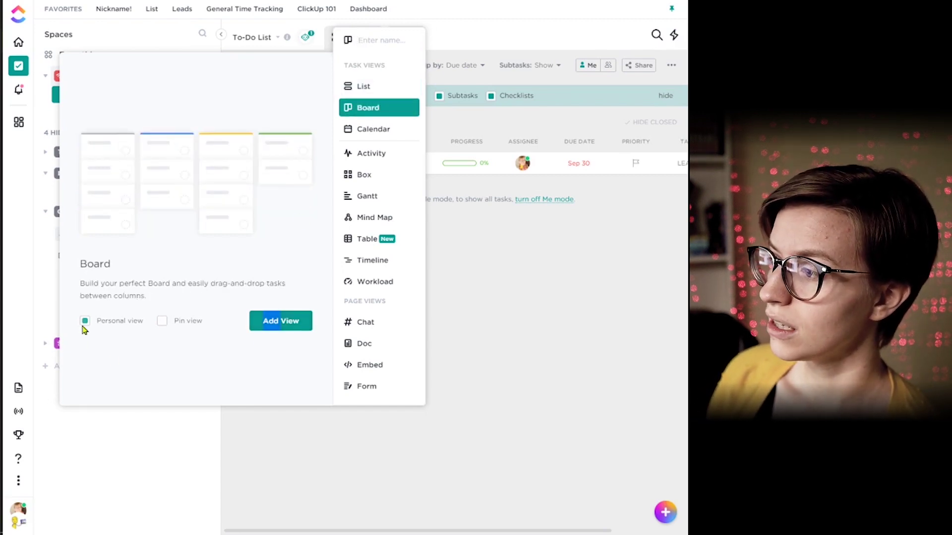
click(117, 320)
click(291, 320)
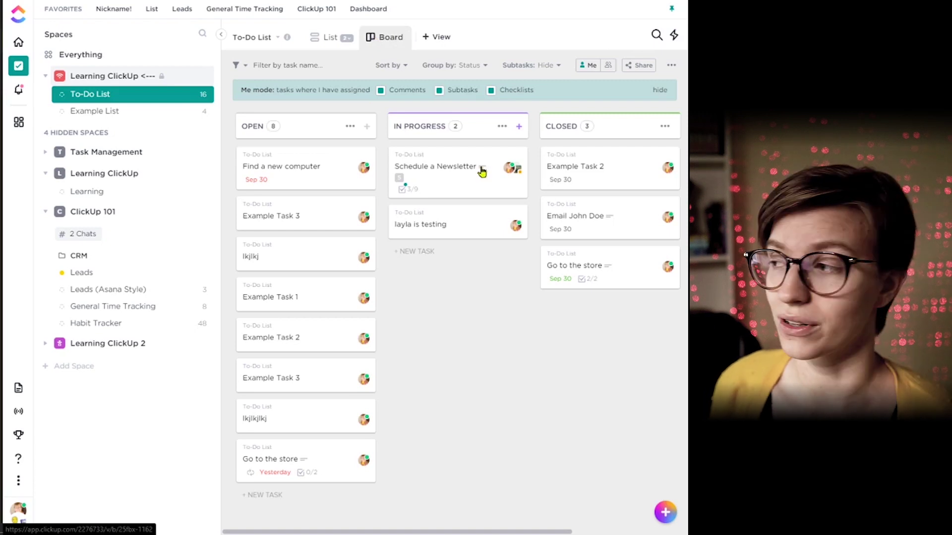
- Group the Board view by Due date into Overdue, Today and Tomorrow columns
click(402, 67)
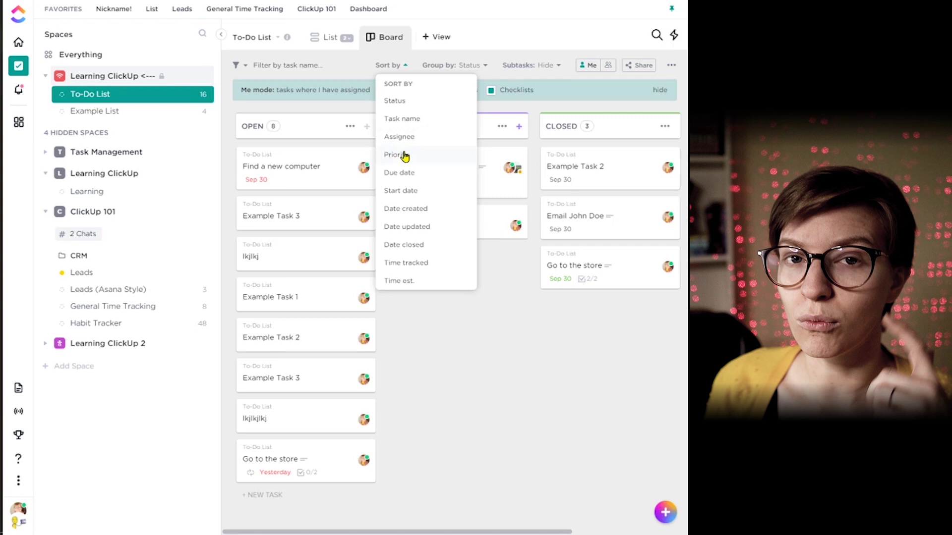
click(348, 40)
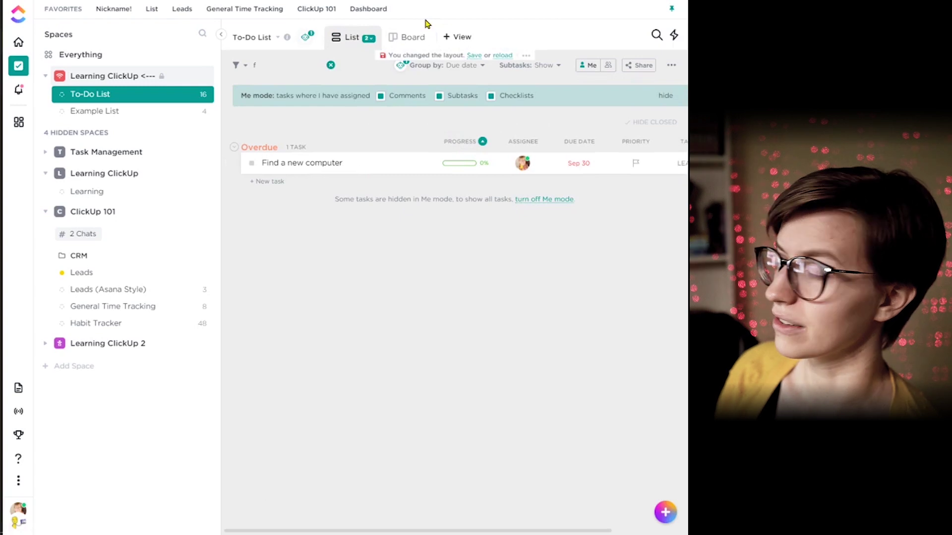
click(416, 39)
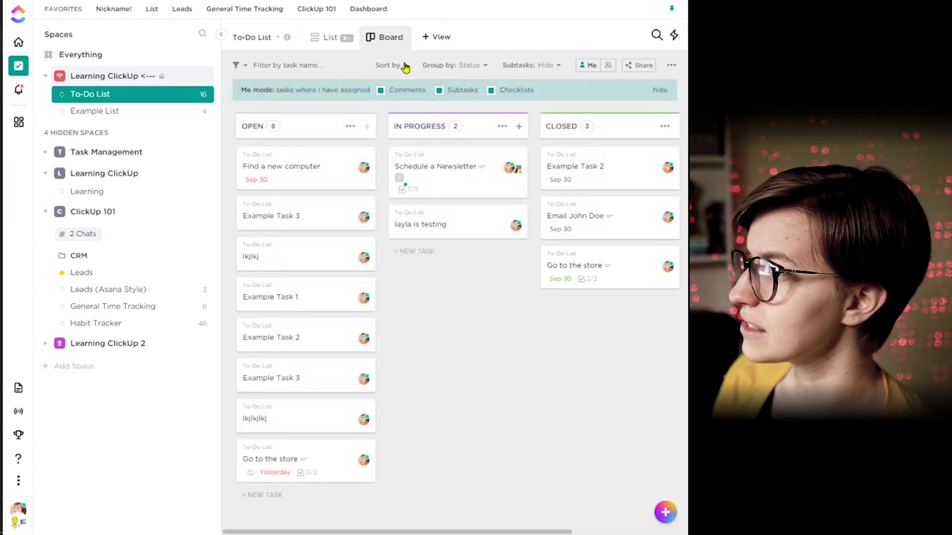
click(468, 65)
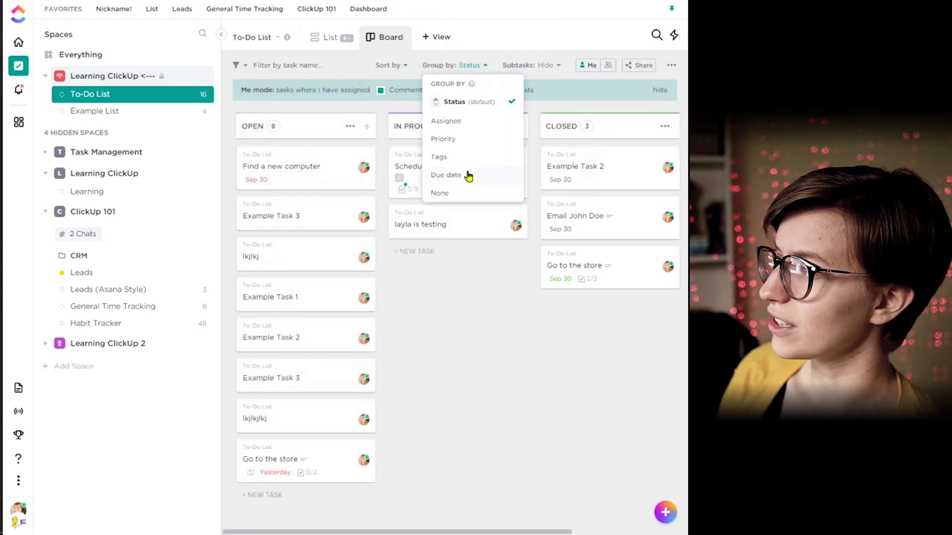
click(468, 175)
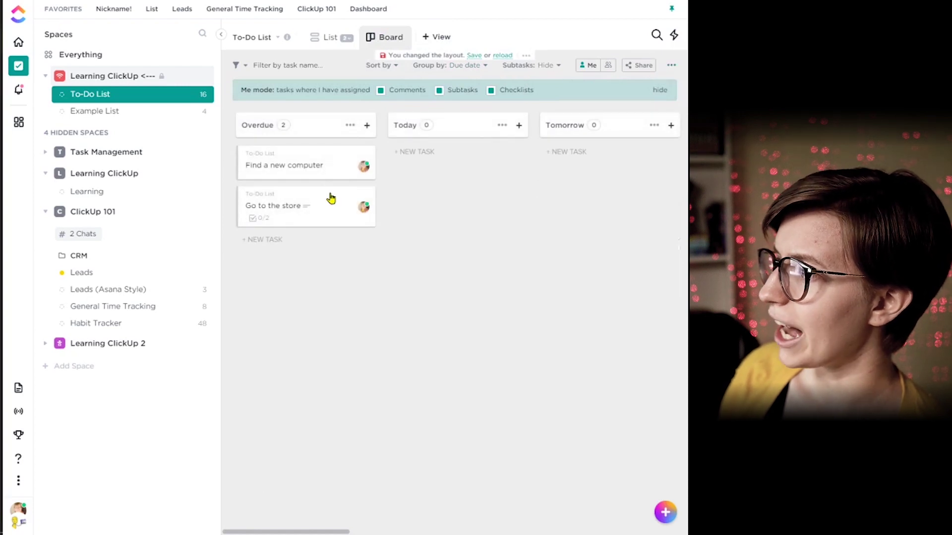
- Add a Calendar view to the To-Do List
click(445, 36)
click(408, 130)
click(325, 326)
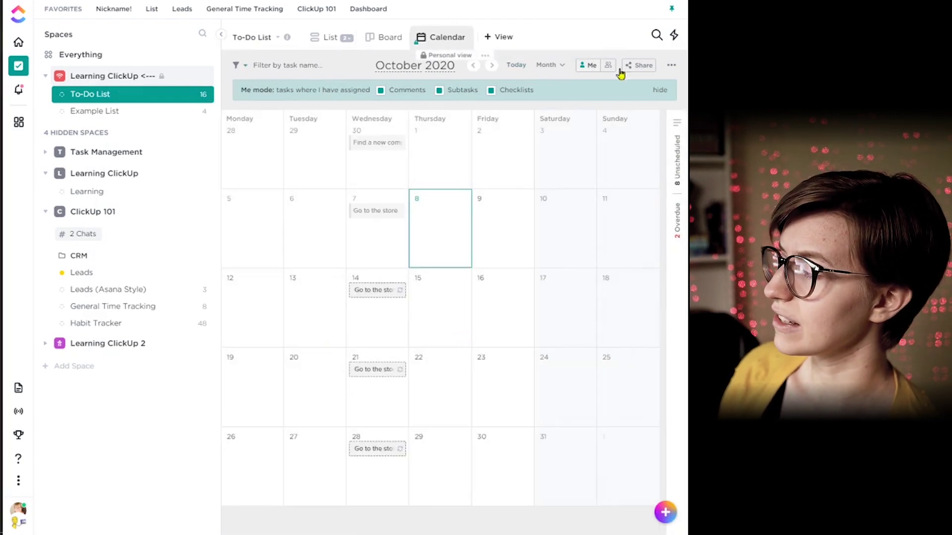
- Turn on the Assignee toggle so calendar task cards show assignee avatars
click(677, 159)
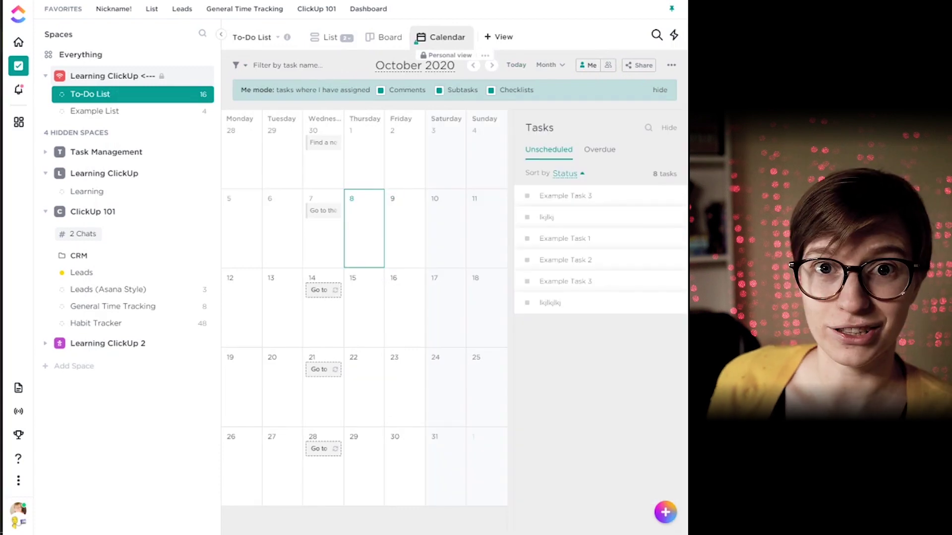
click(671, 65)
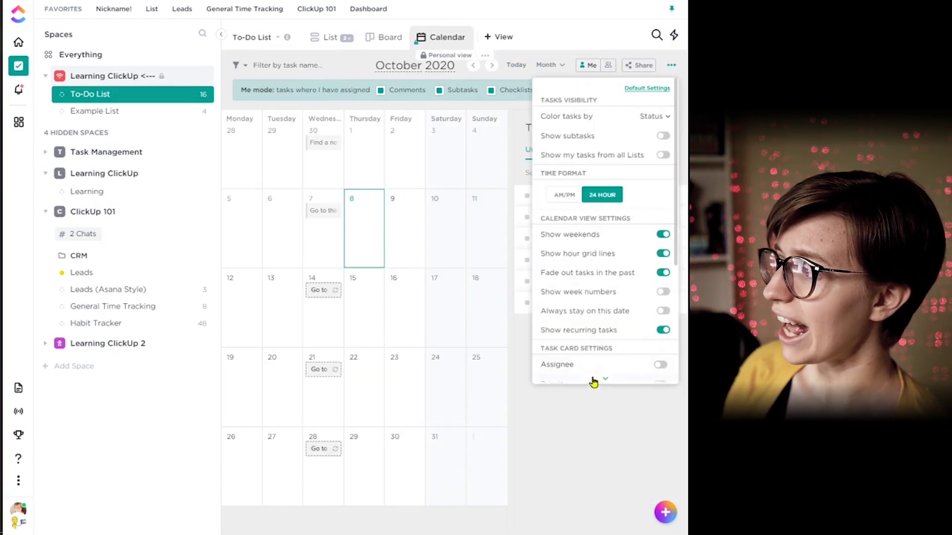
click(659, 365)
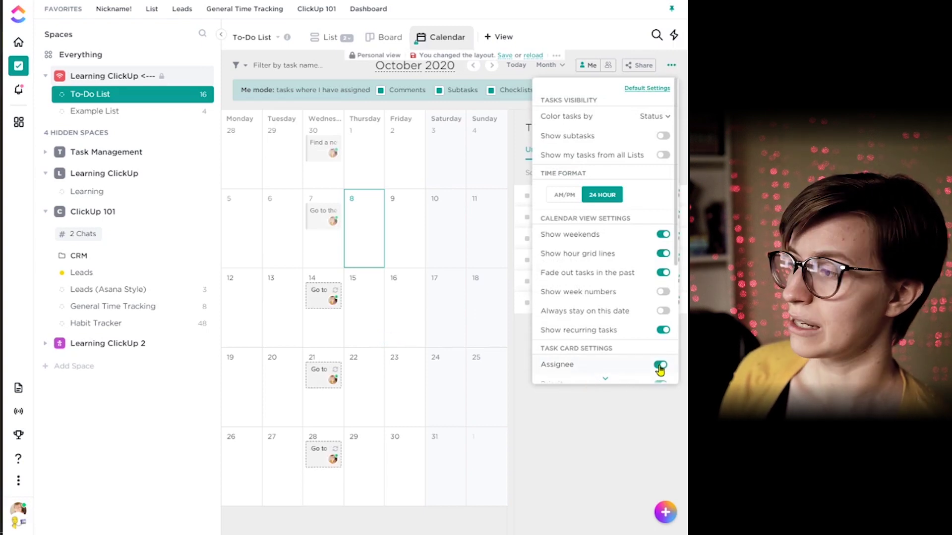
- Show the Progress custom field on the Board view's task cards
click(383, 37)
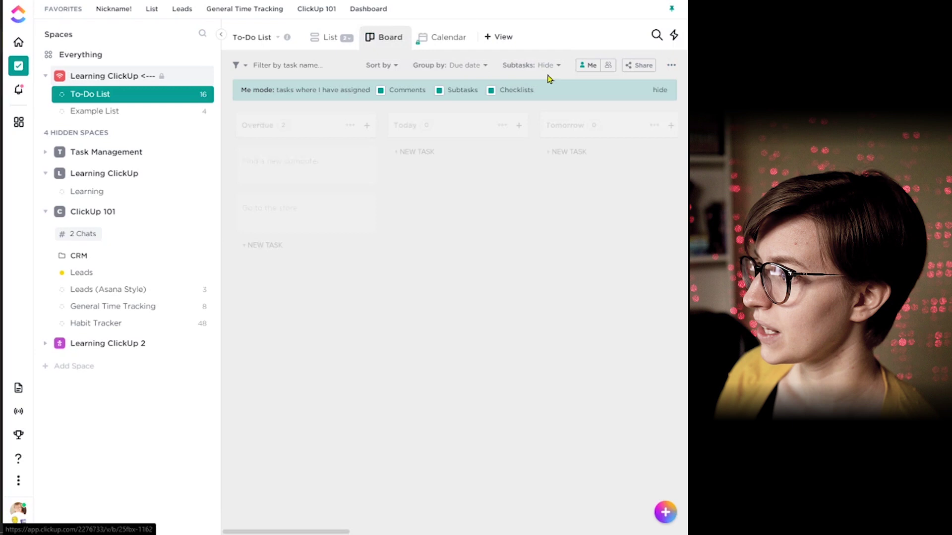
click(671, 65)
click(601, 269)
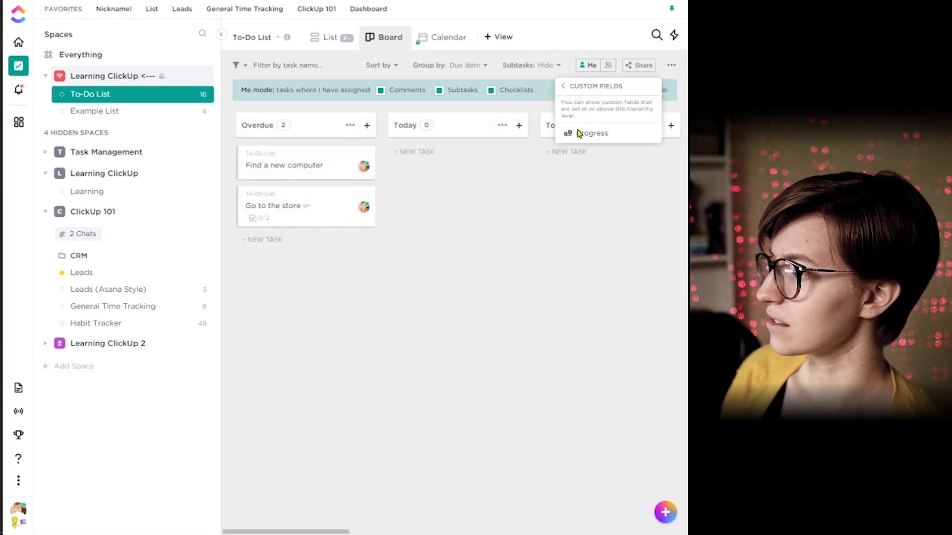
click(596, 134)
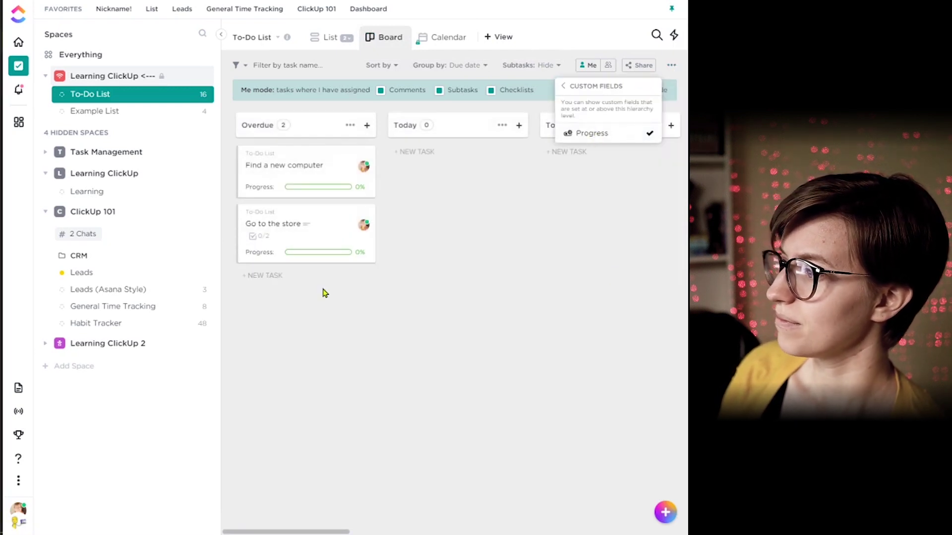
click(548, 249)
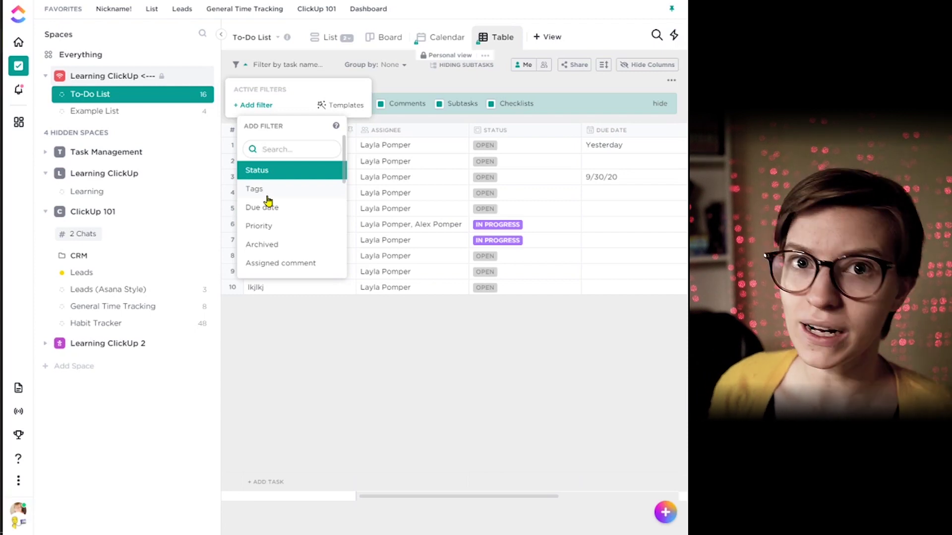
- Dismiss the table's Add filter options and return to the Calendar view
click(407, 336)
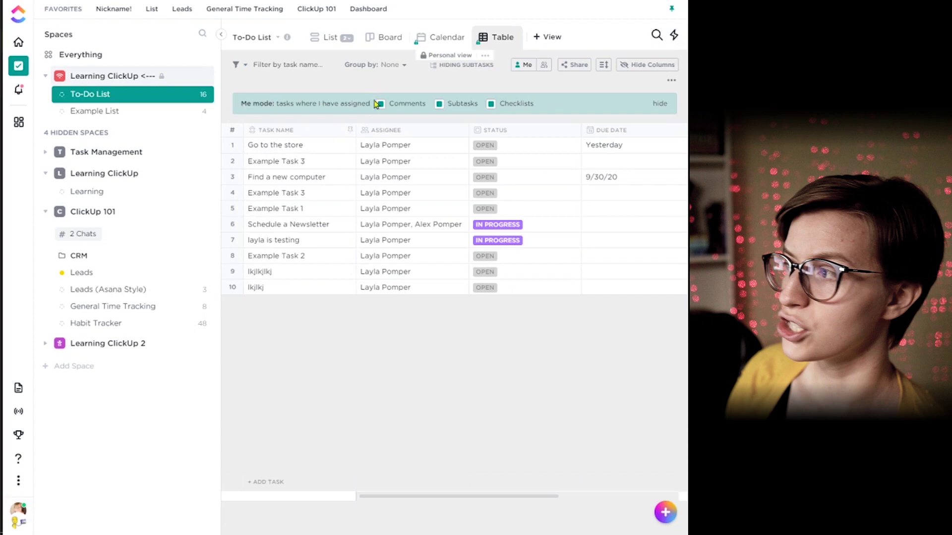
click(437, 41)
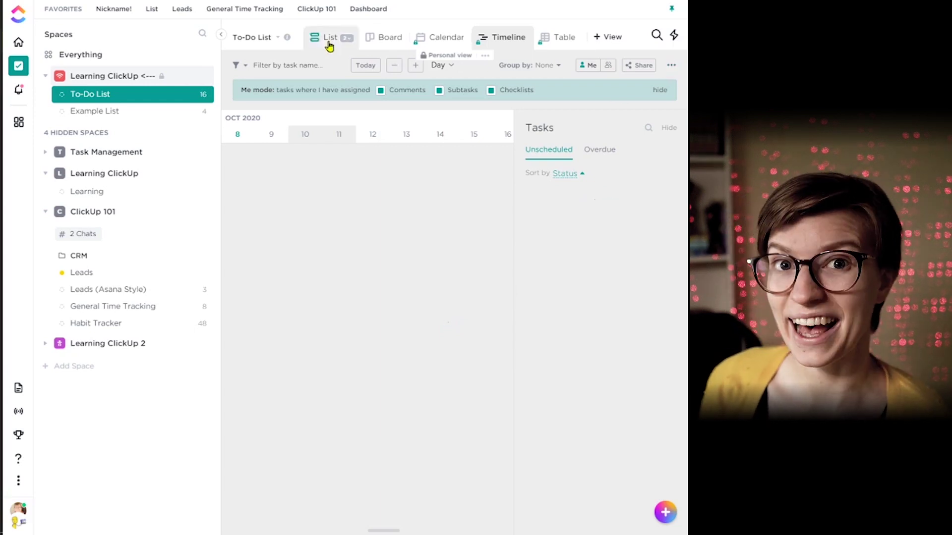
- Bring up the + View popup listing the view types that can be added
click(609, 38)
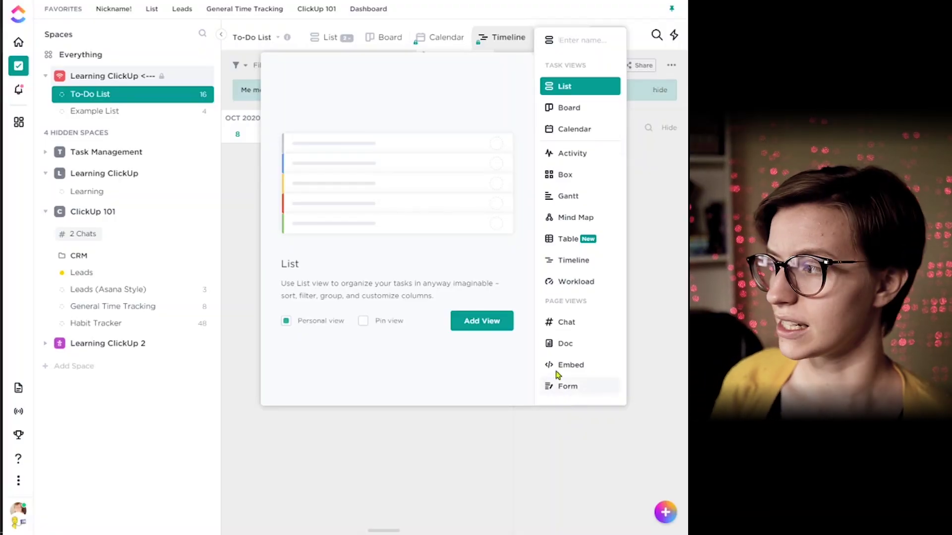
- Create a Chat view for the To-Do List and start its chat feed
click(565, 323)
click(507, 320)
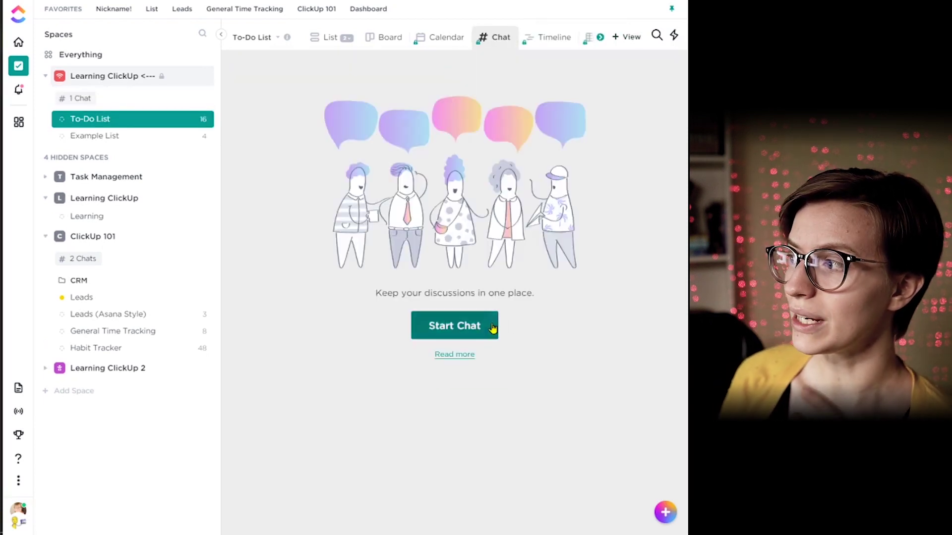
click(495, 323)
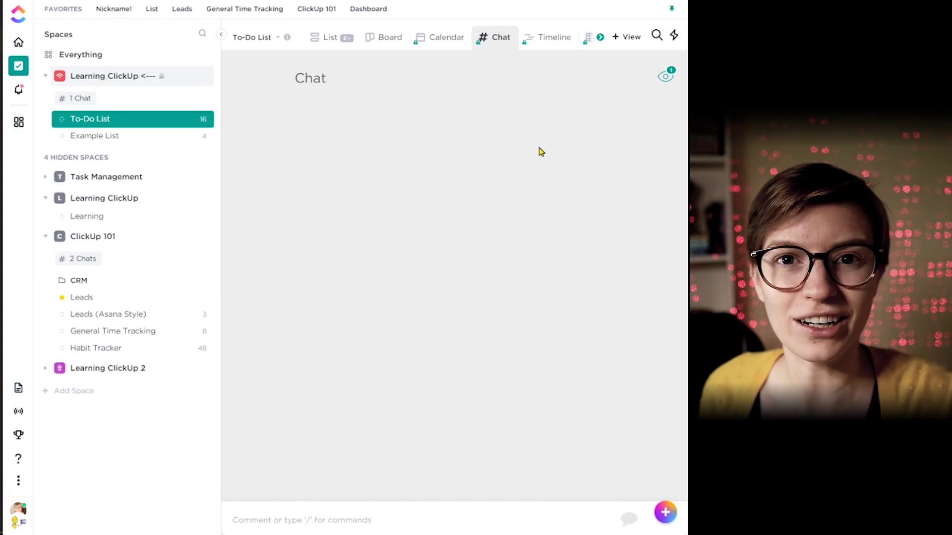
click(627, 37)
- Create a Doc view and expand its Pages sidebar beside the Blank Page
click(570, 347)
click(514, 327)
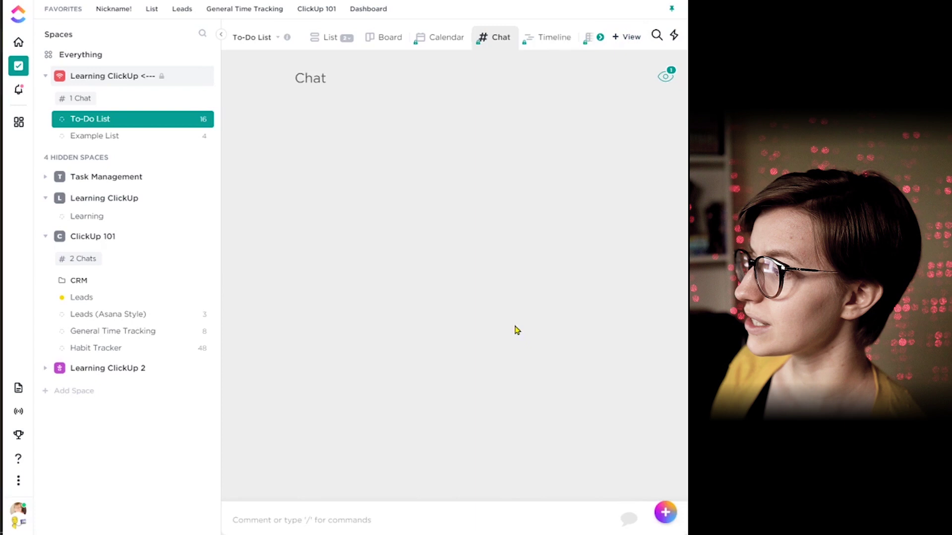
click(232, 226)
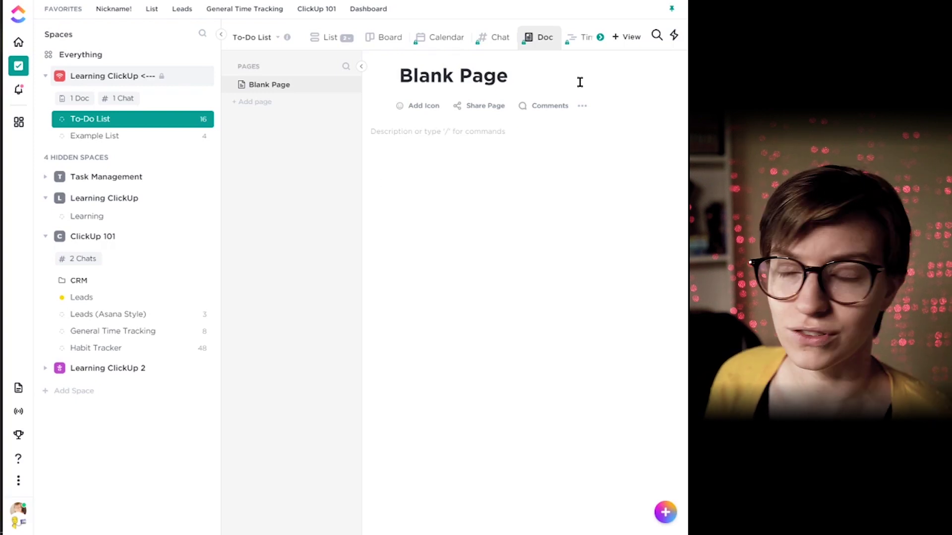
- Start an Embed view, reaching the embed URL and embed HTML dialog
click(629, 40)
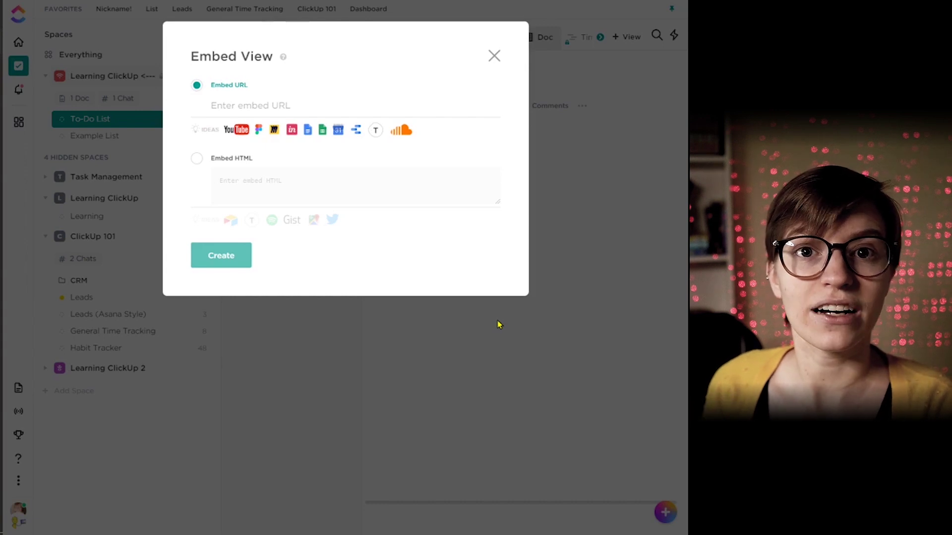
- Close the Embed View dialog without a link and return to the view-type list
click(495, 56)
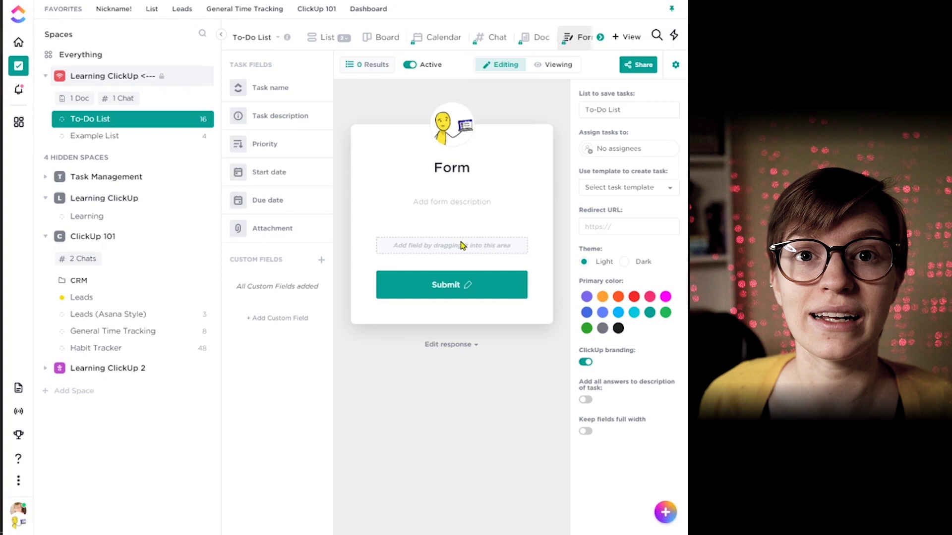
click(625, 36)
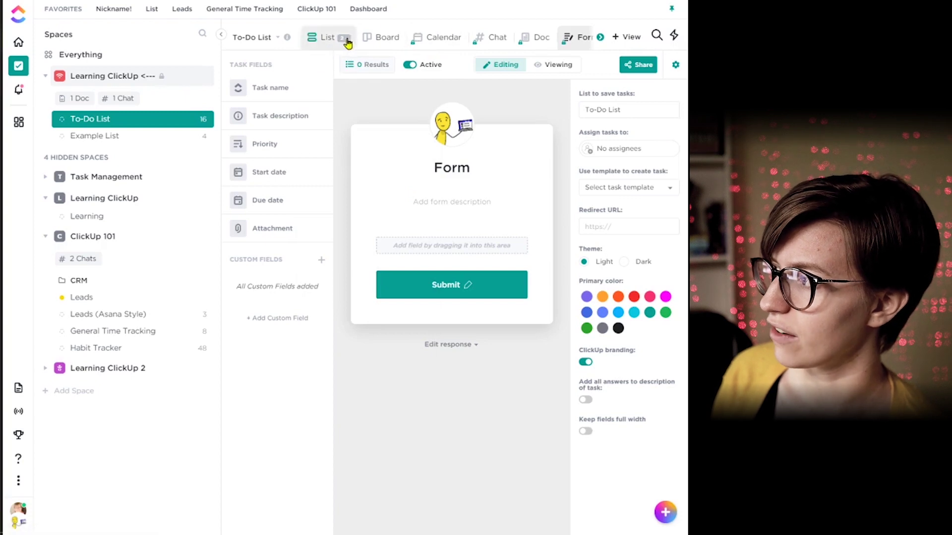
- Pin the Board view to the front of the To-Do List's views
click(396, 39)
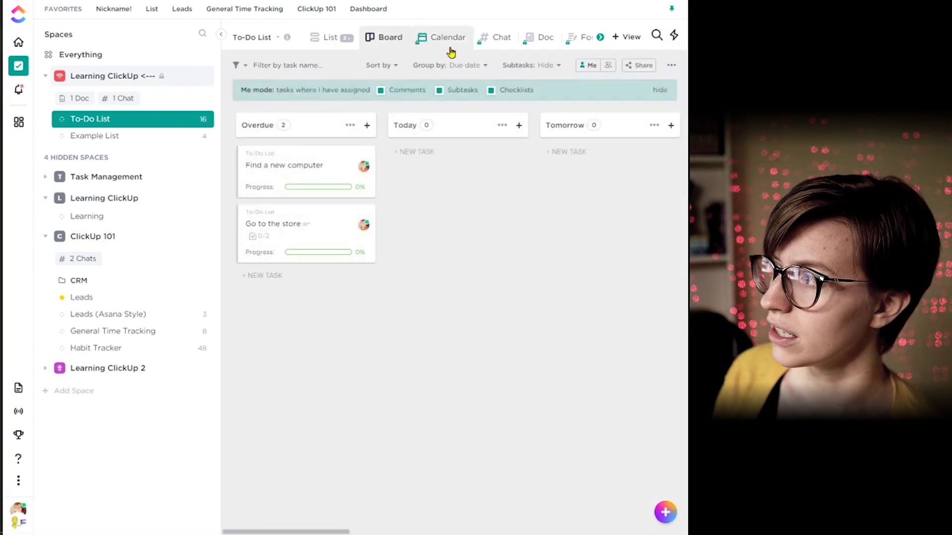
click(402, 38)
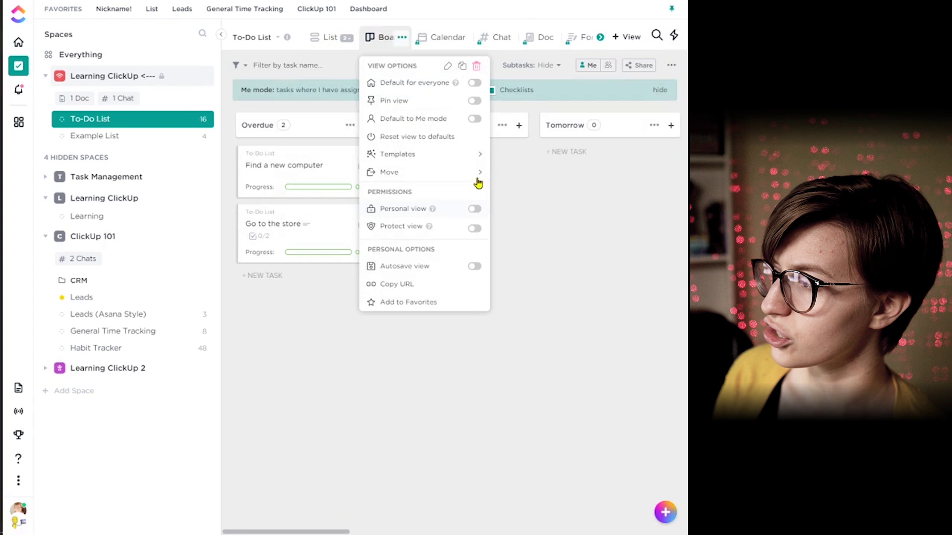
click(475, 101)
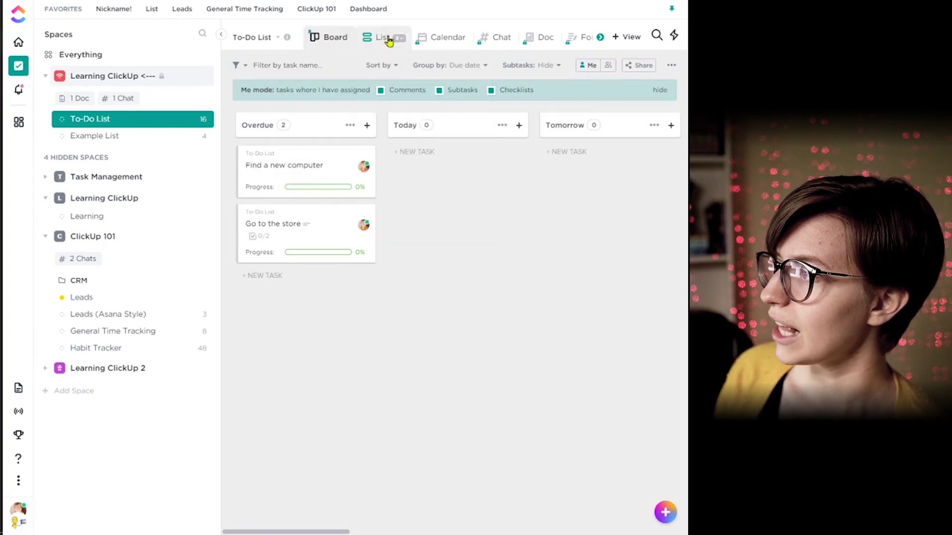
- Pin the Calendar view beside Board and bring up its options for protection
click(465, 42)
click(464, 37)
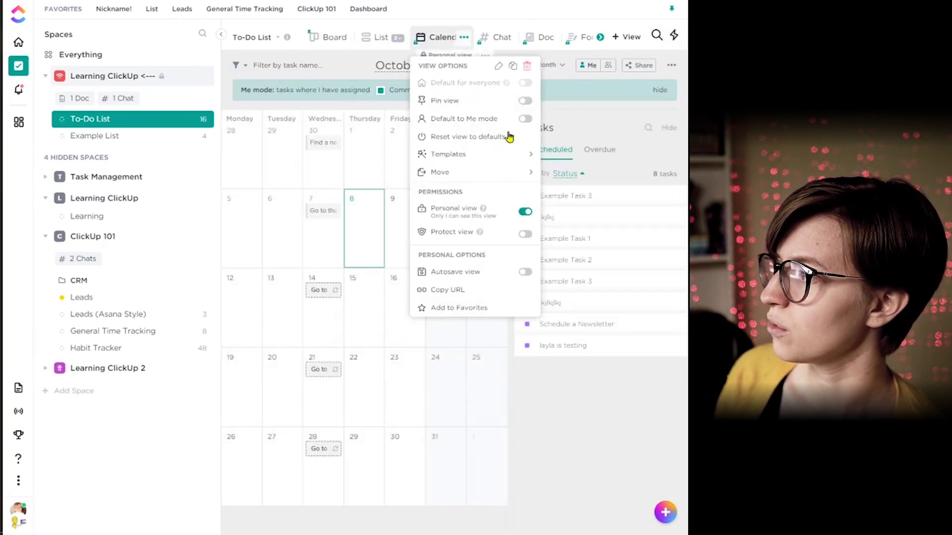
click(525, 100)
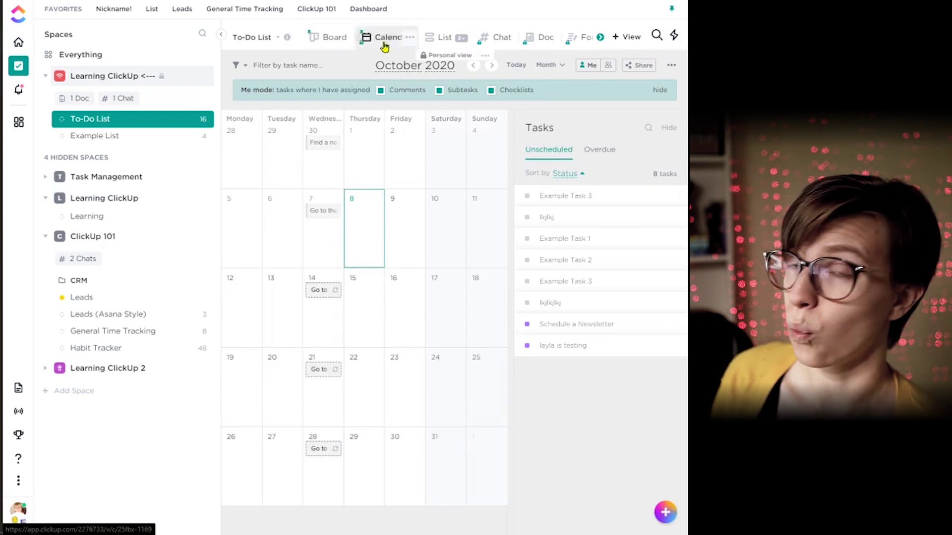
click(410, 37)
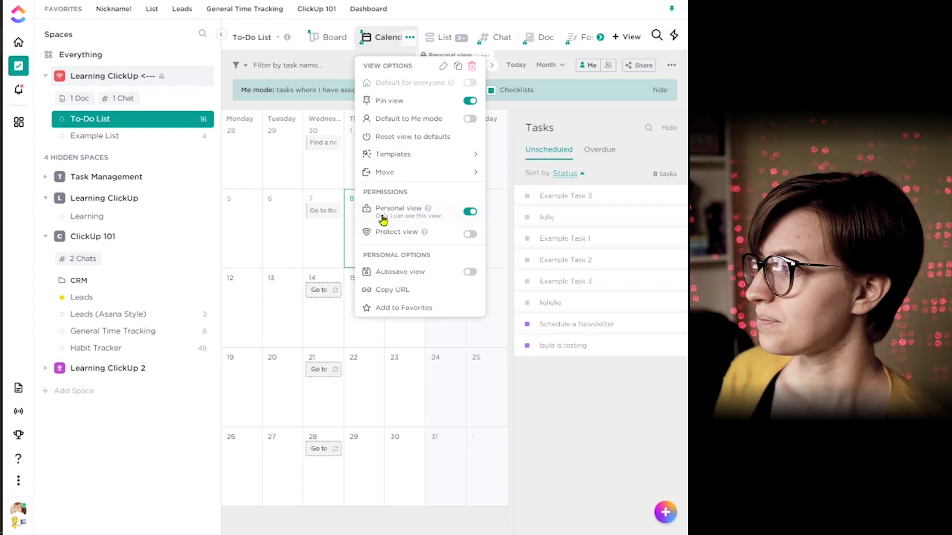
- Start protecting the Calendar view, cancel it, and reopen the Calendar view's options
click(469, 234)
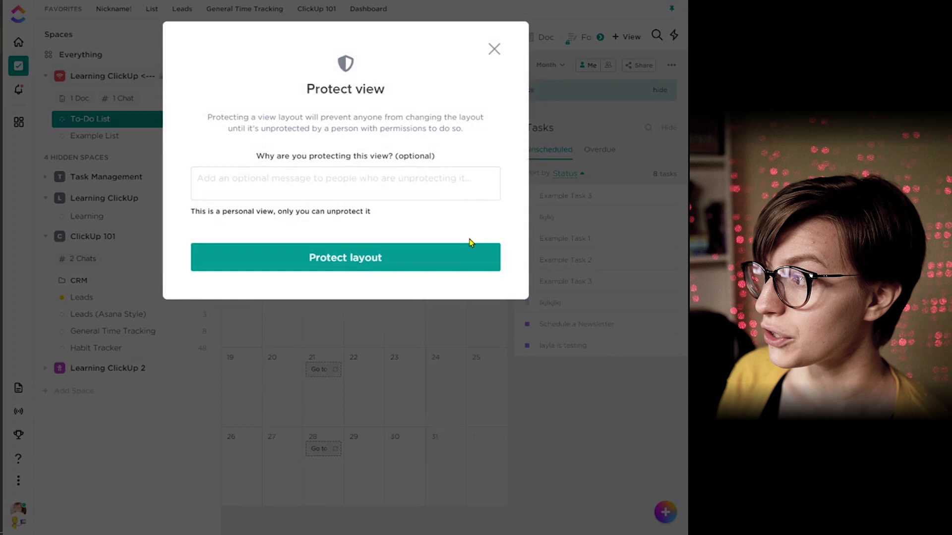
click(494, 48)
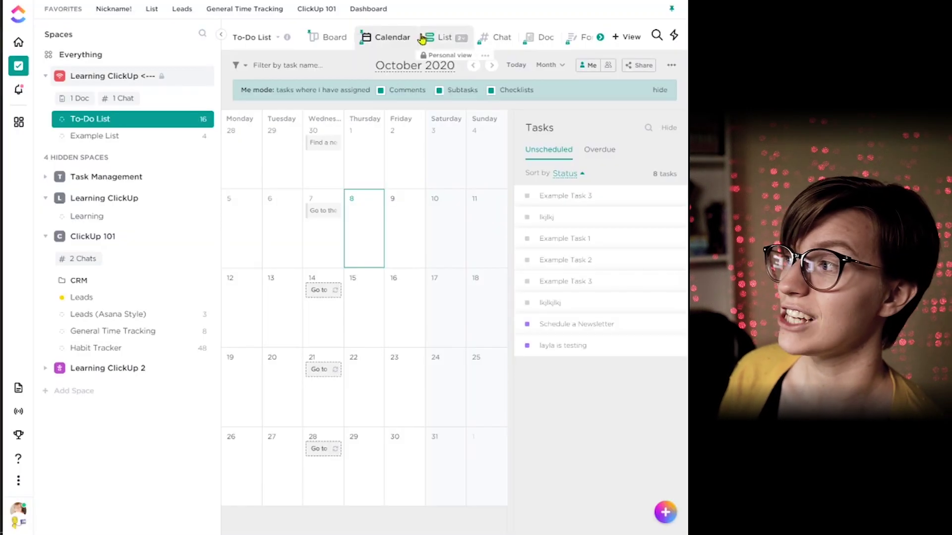
click(410, 37)
mouse_move(410, 281)
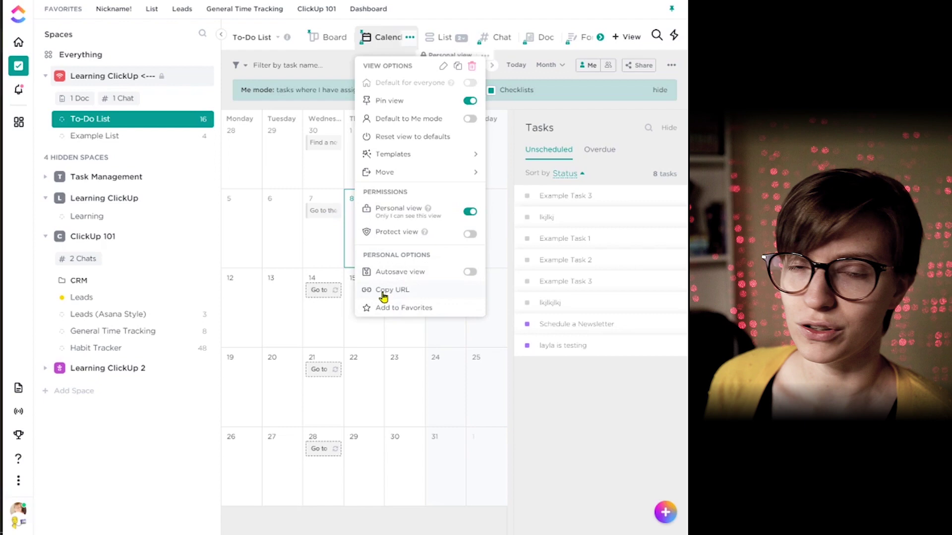
- Save the Calendar view as a favorite, then move the favorites to the sidebar and back to the top
click(425, 309)
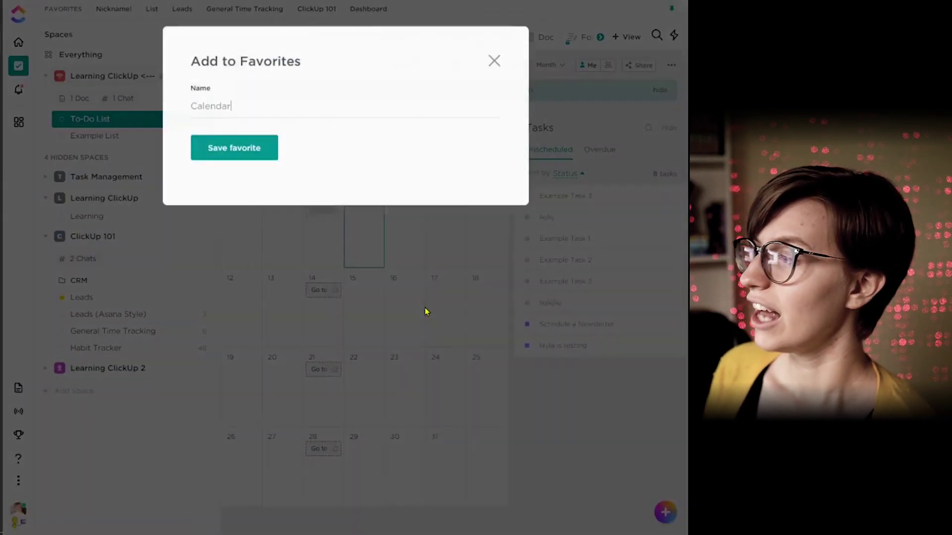
click(210, 155)
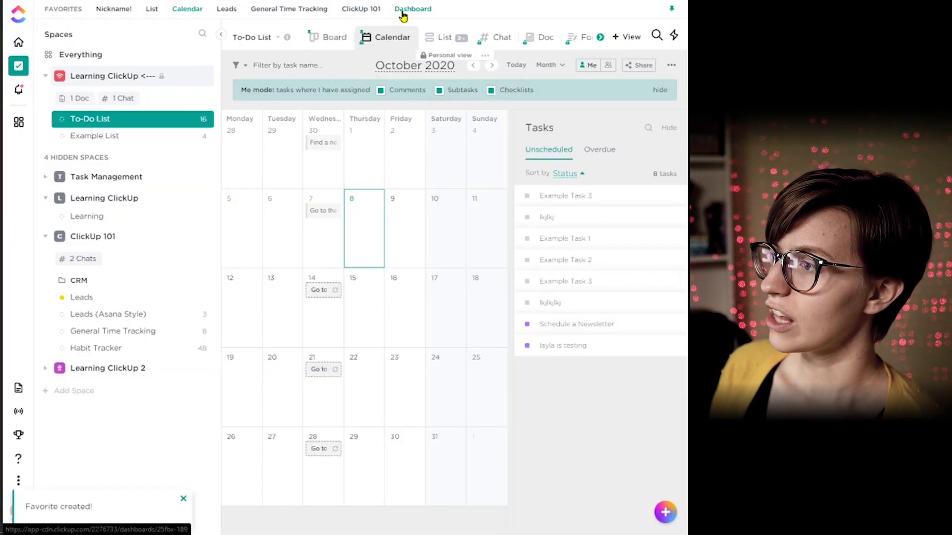
click(674, 11)
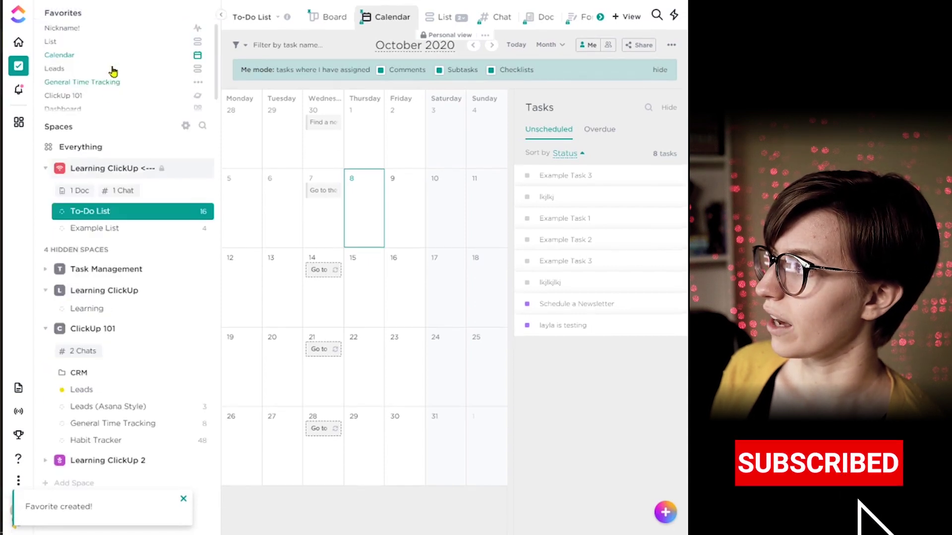
click(206, 15)
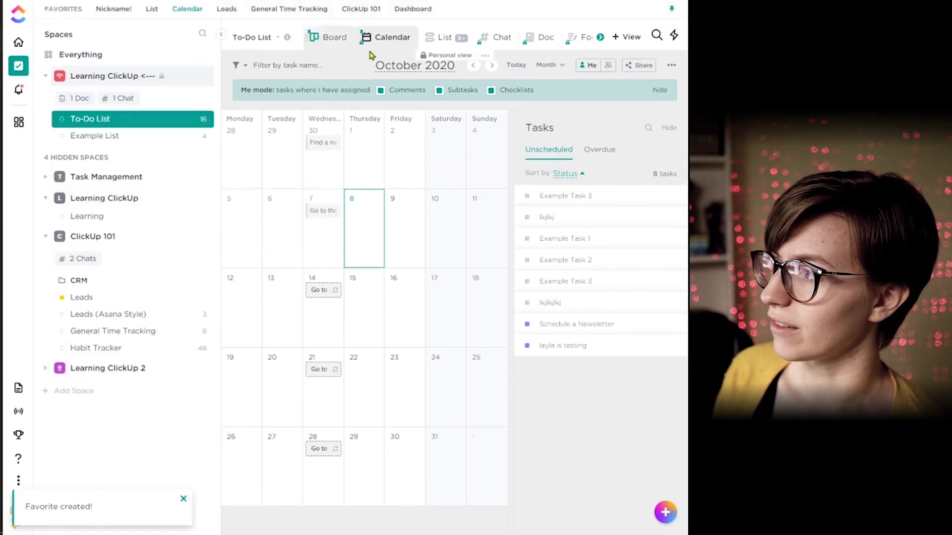
- Check the Calendar view's sharing settings, leaving public sharing off
click(410, 37)
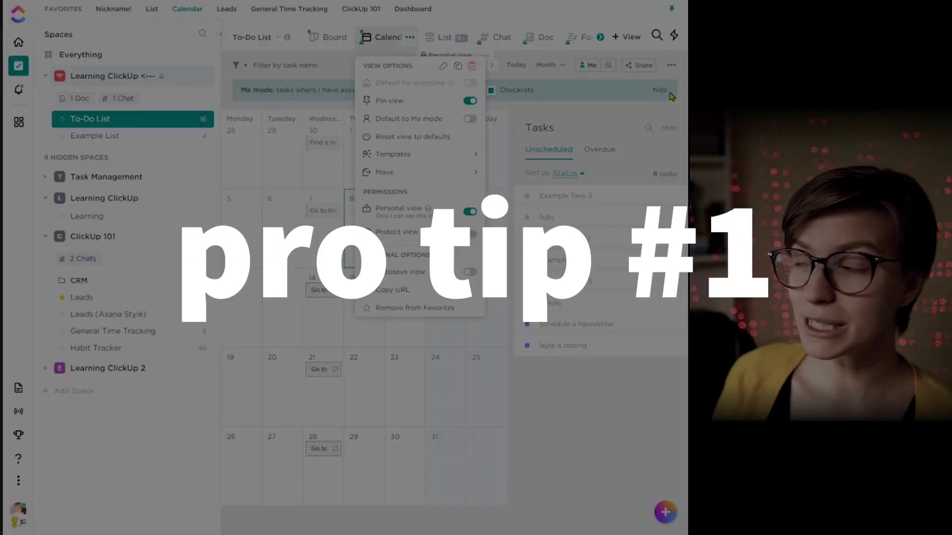
click(639, 65)
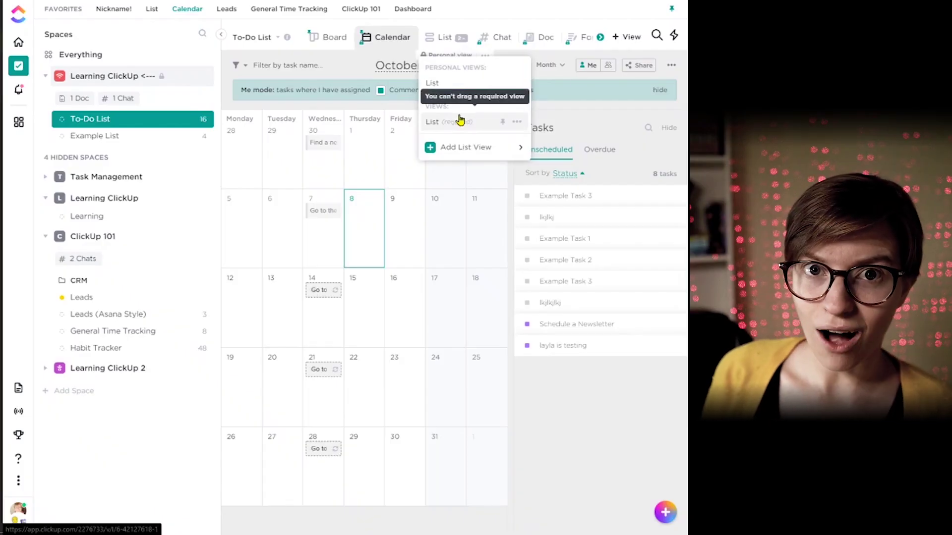
- Scroll the view tabs right to open the Table view, then scroll back to the earlier views
click(502, 122)
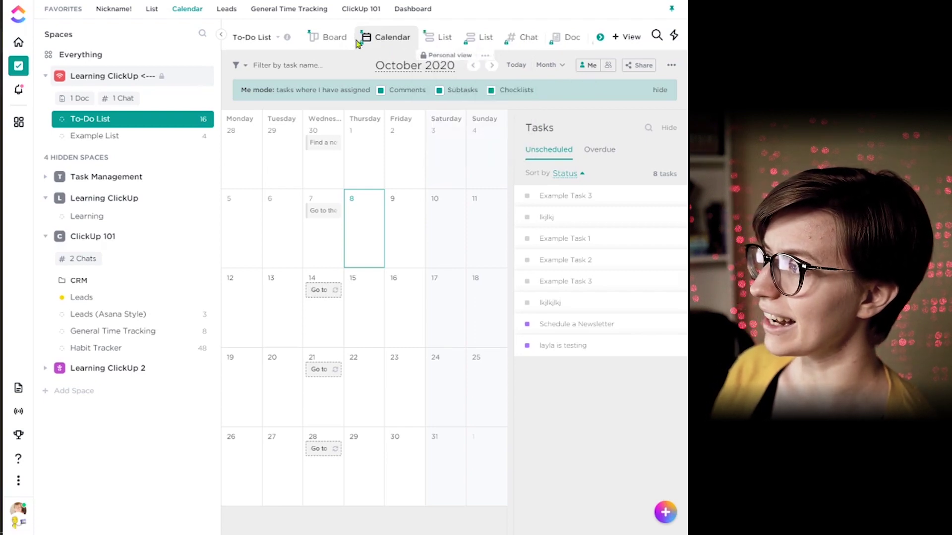
click(600, 38)
click(598, 41)
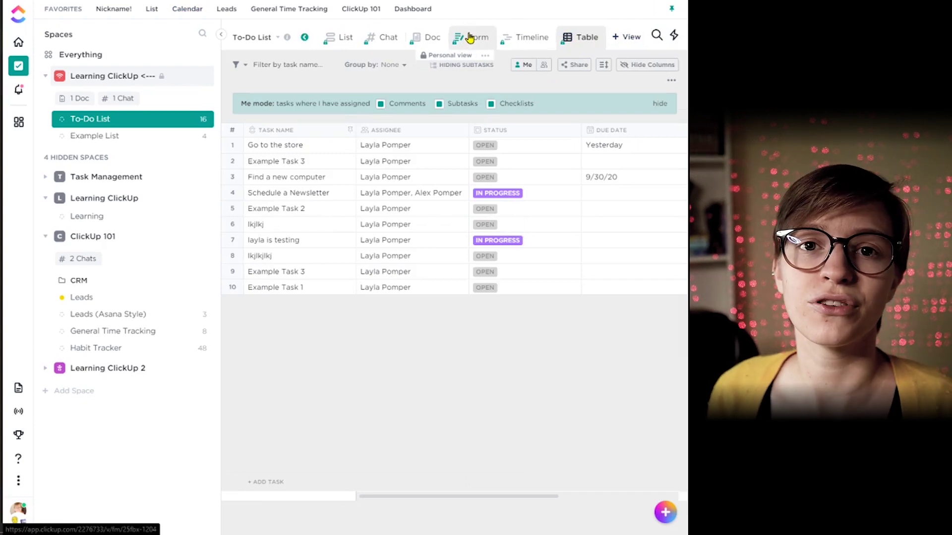
click(304, 38)
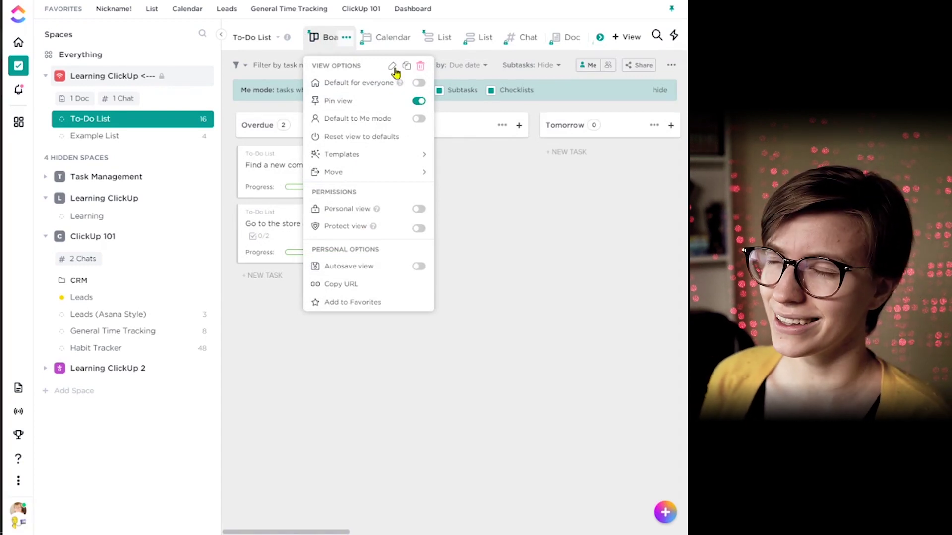
- Rename the Board view to an empty name so only its icon shows
click(392, 67)
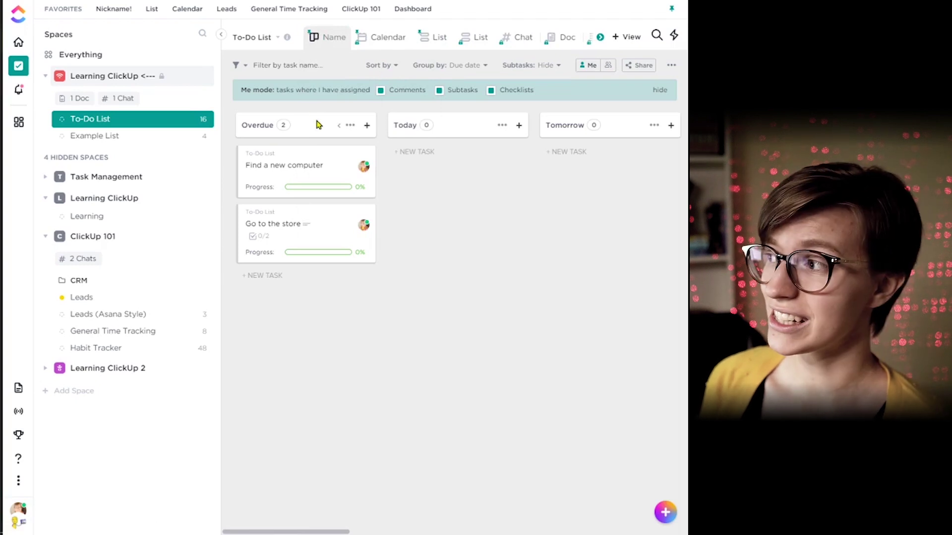
key(Return)
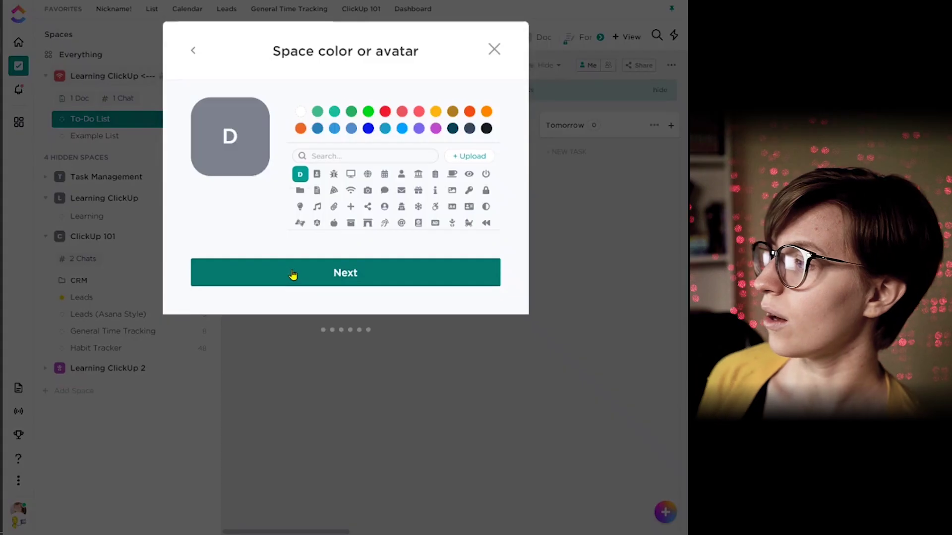
- Create space d, shared with the whole workspace and keeping the default view settings
click(293, 275)
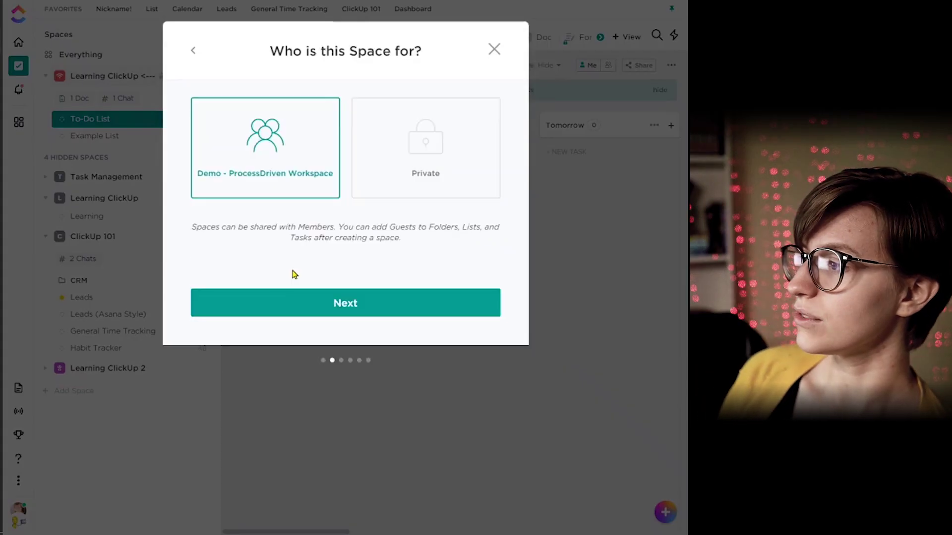
click(322, 302)
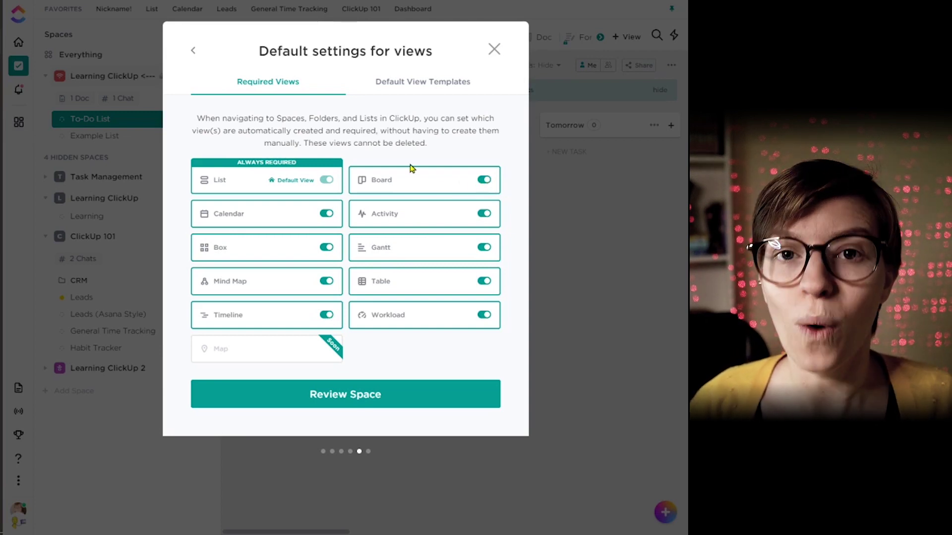
click(361, 390)
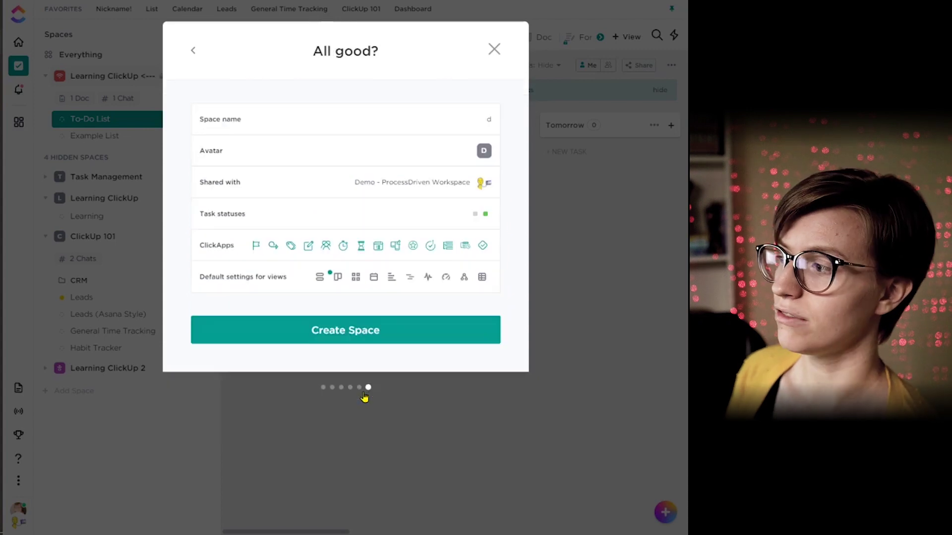
click(362, 323)
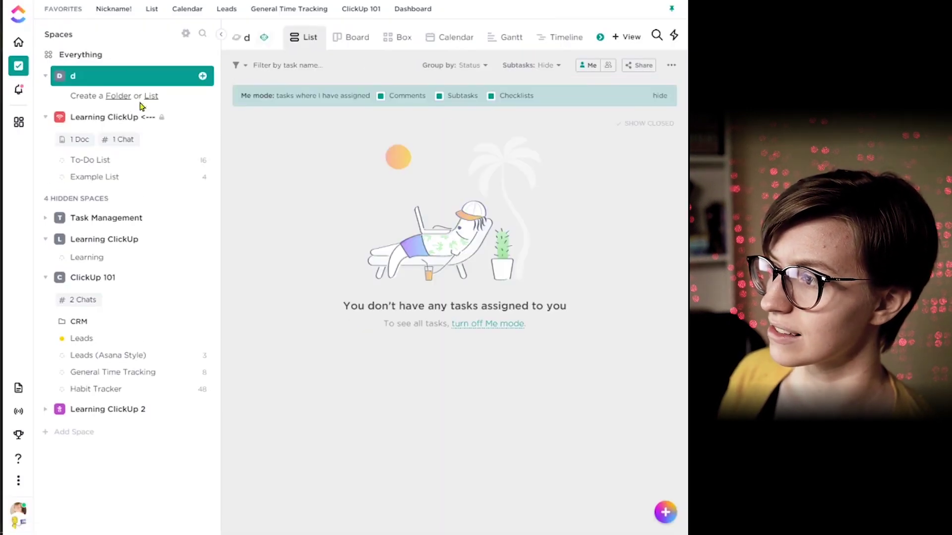
- Add a list named List to space d and browse its Board, Box, Calendar and Gantt views
click(156, 97)
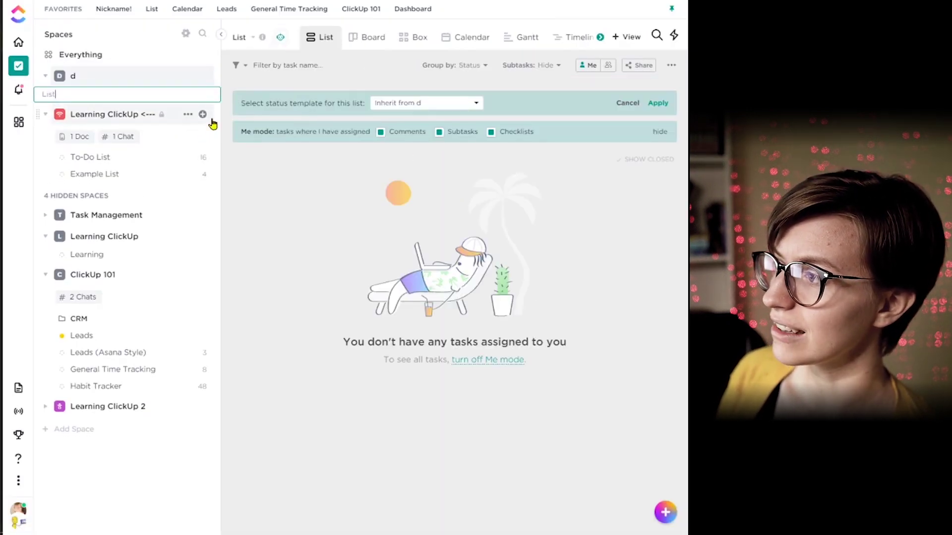
key(Return)
click(347, 37)
click(395, 38)
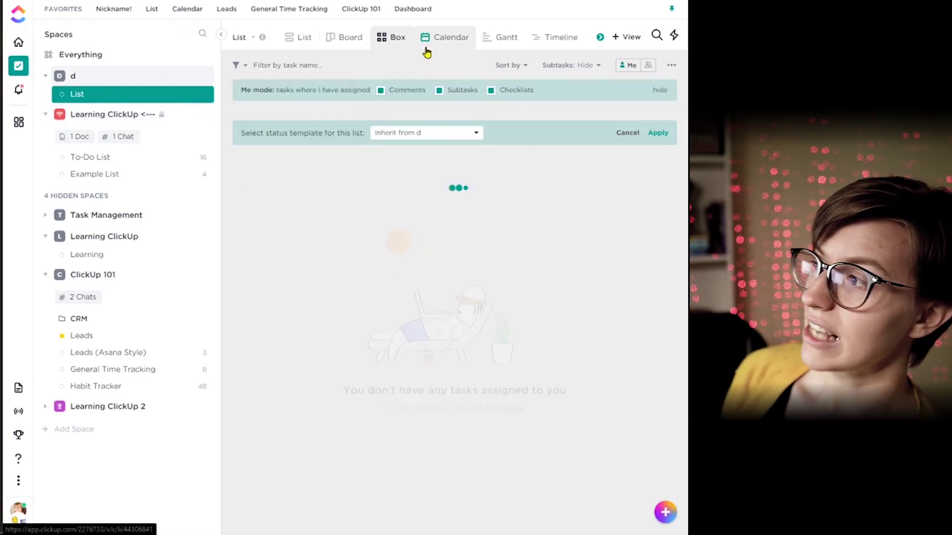
click(446, 37)
click(521, 35)
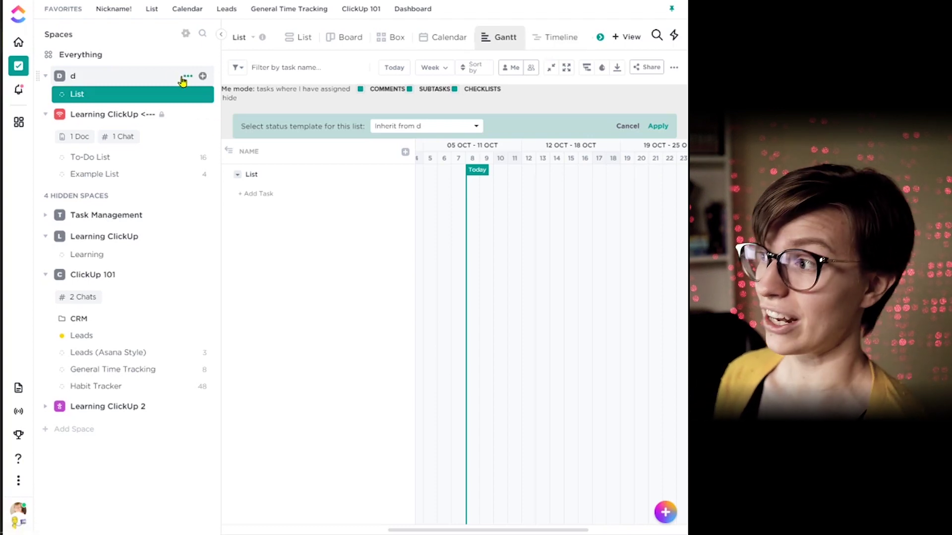
- Toggle the required Box, Mind Map, Timeline, Workload and Table views in space d's default view settings
click(199, 77)
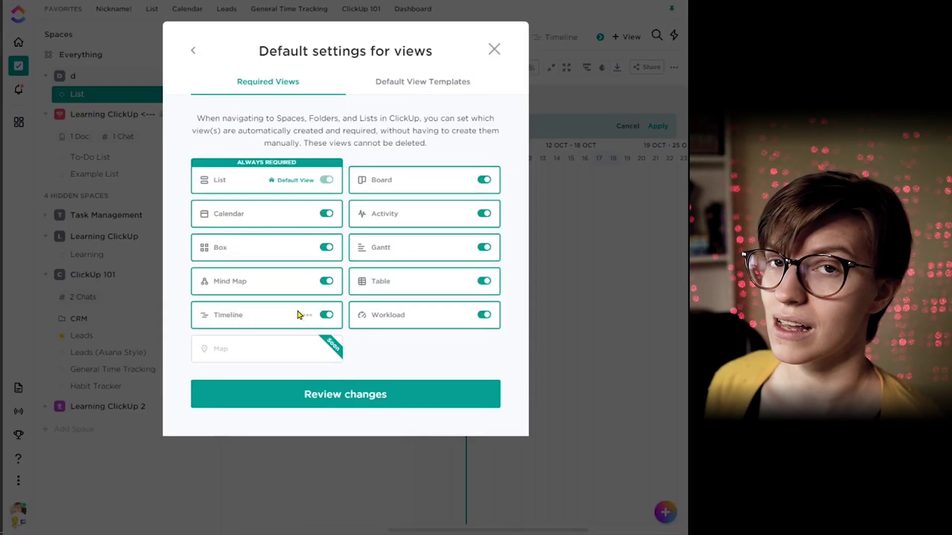
click(325, 281)
click(326, 247)
click(326, 314)
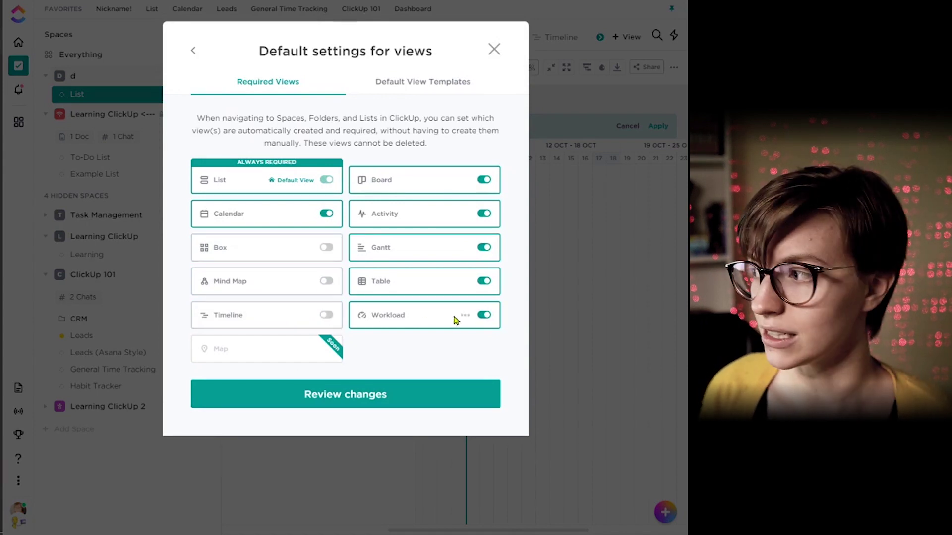
click(485, 315)
click(485, 281)
click(544, 21)
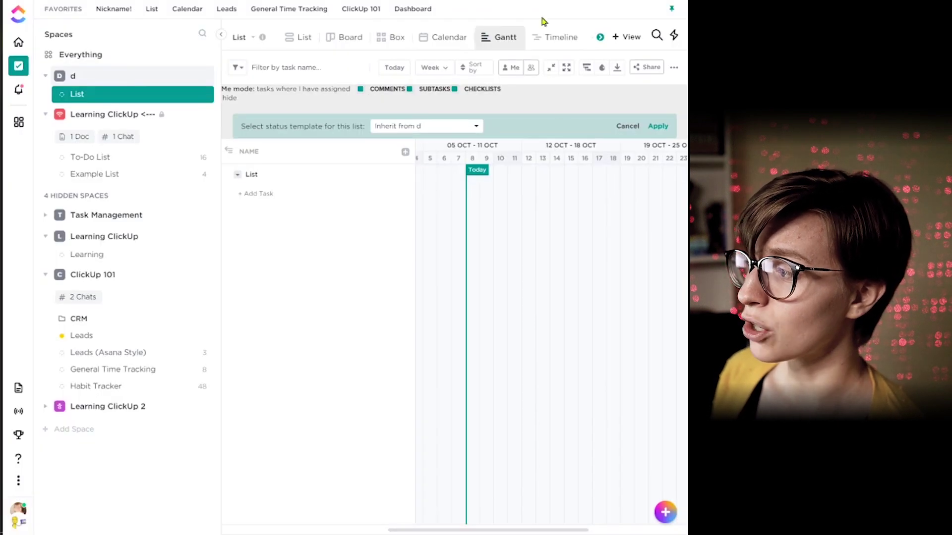
click(516, 37)
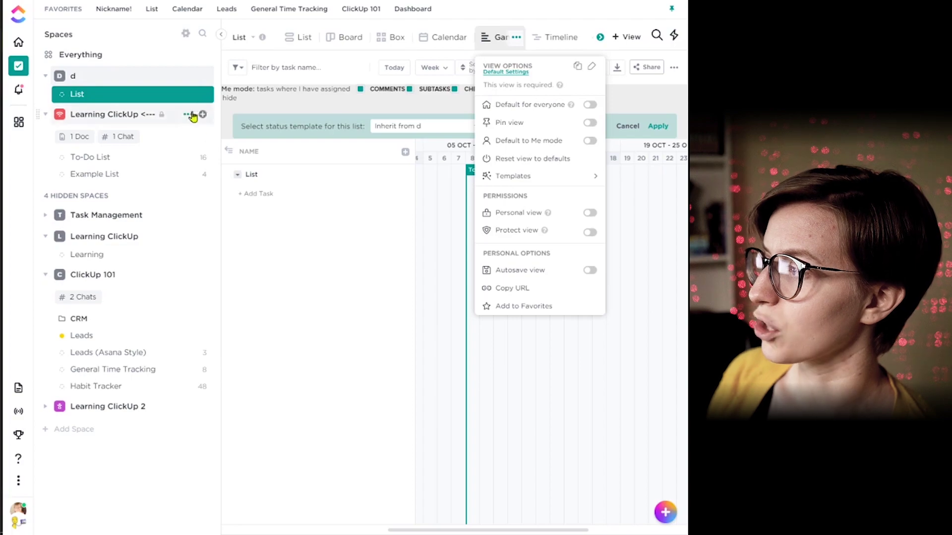
click(202, 95)
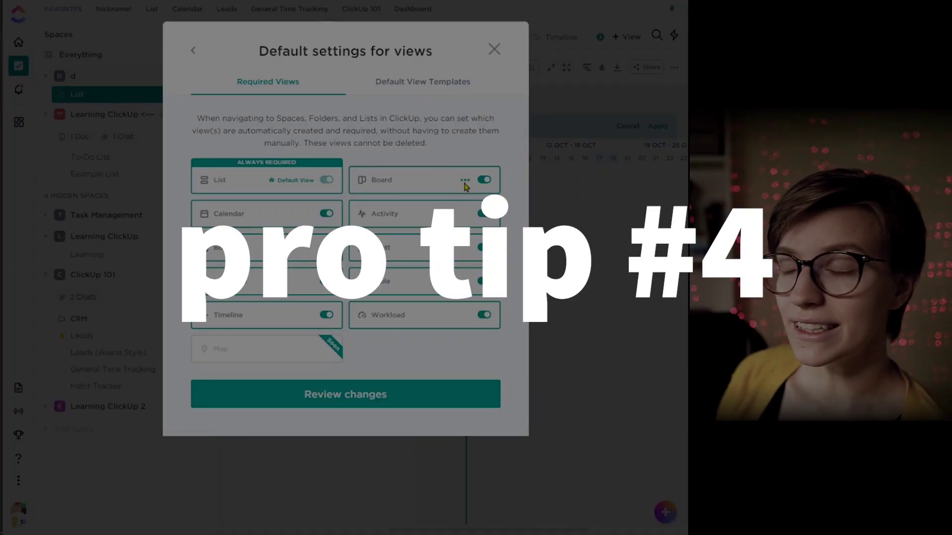
- Make Board the default view for space d and look at the default view templates
click(465, 183)
click(491, 204)
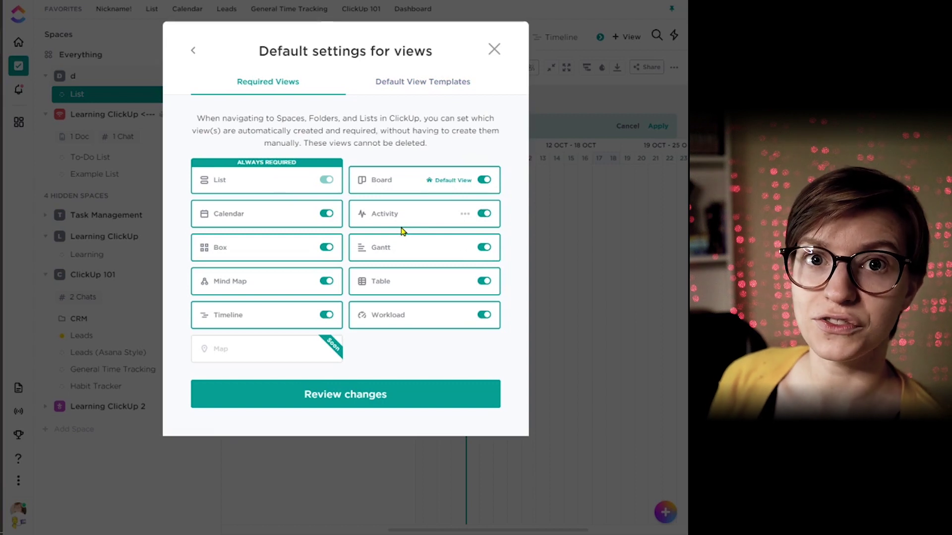
click(425, 81)
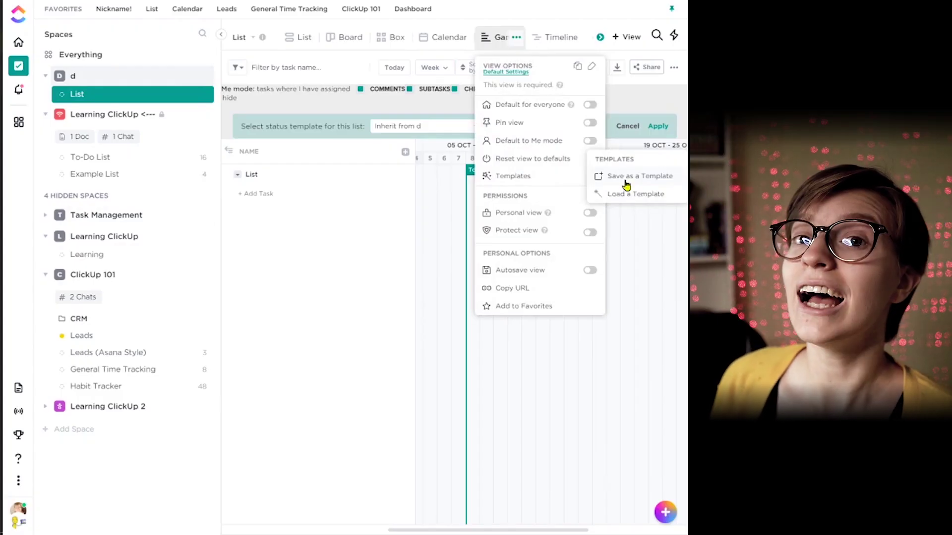
- Reopen space d's default view settings from Space settings and show the view templates
click(189, 77)
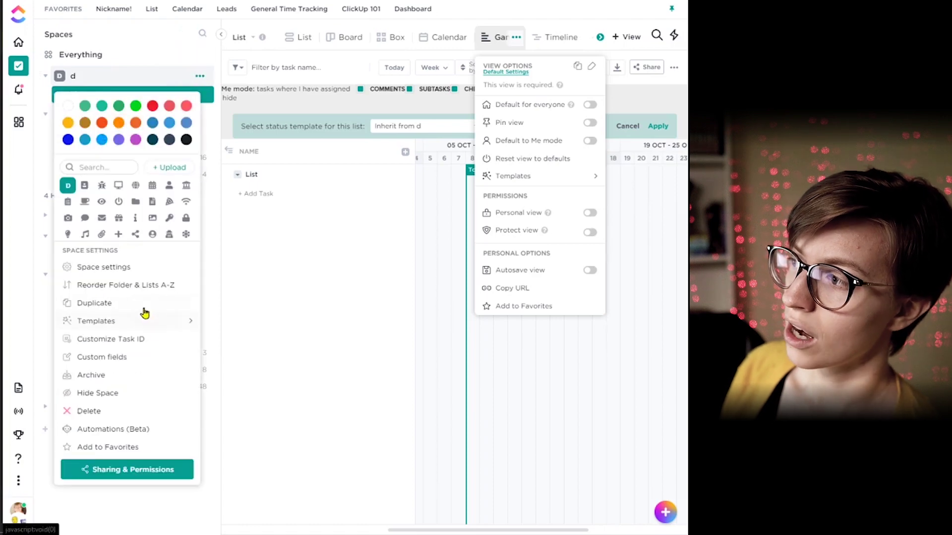
click(121, 265)
click(283, 312)
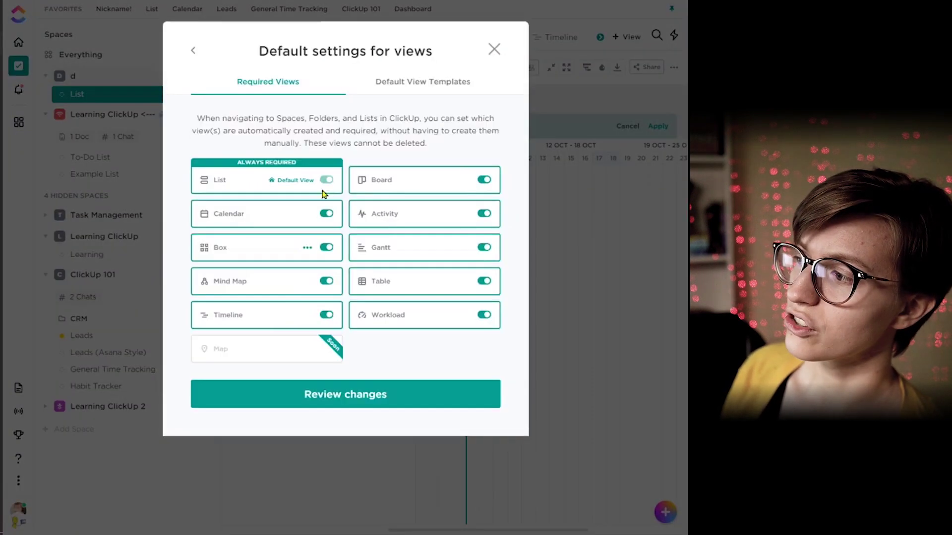
click(421, 83)
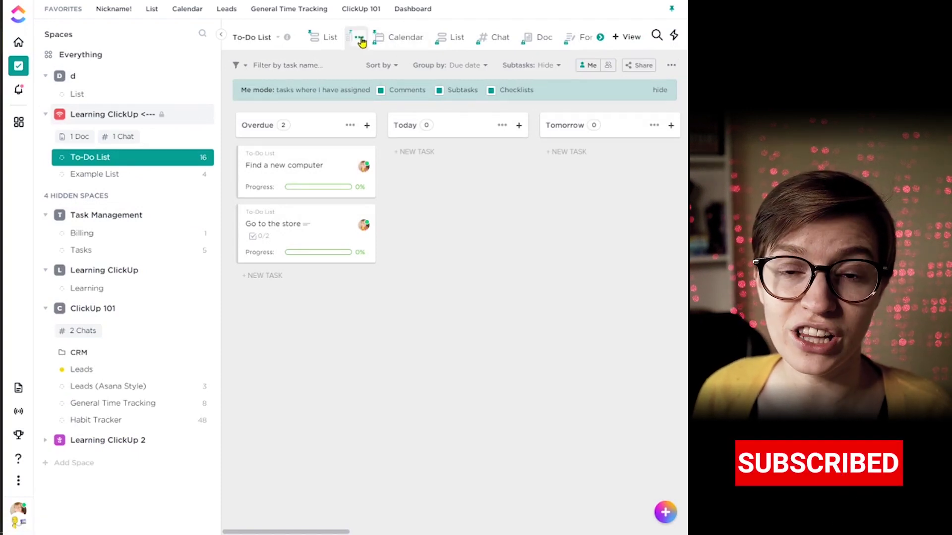
- Open the To-Do List Board view's options and close them again
click(359, 38)
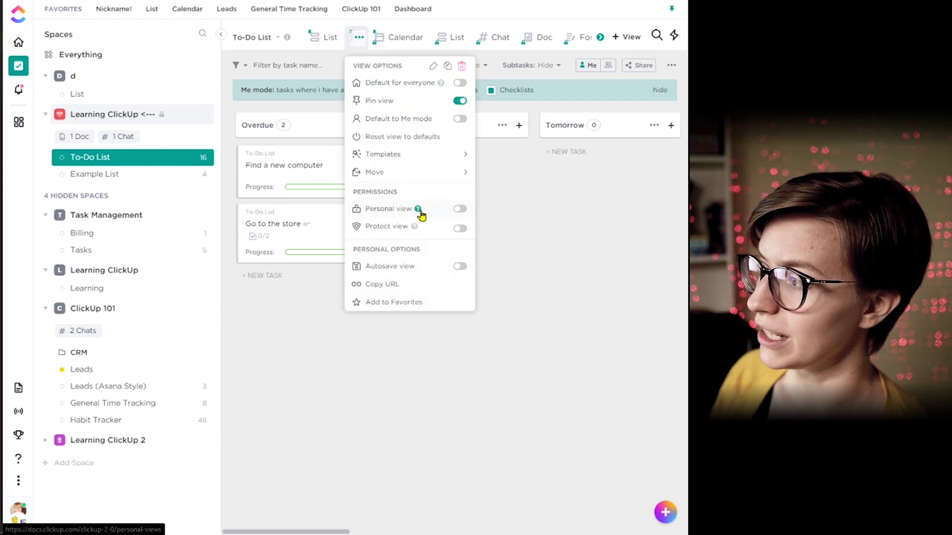
click(658, 60)
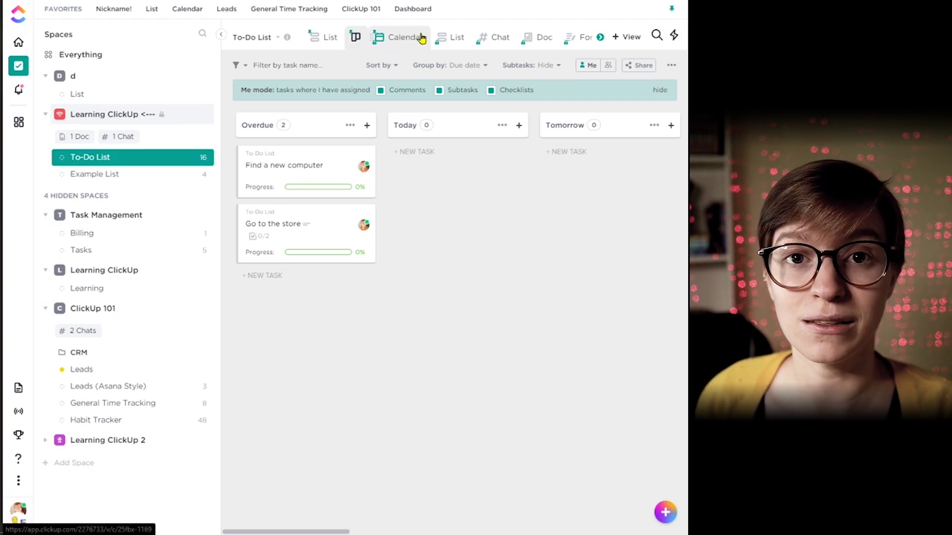
mouse_move(364, 259)
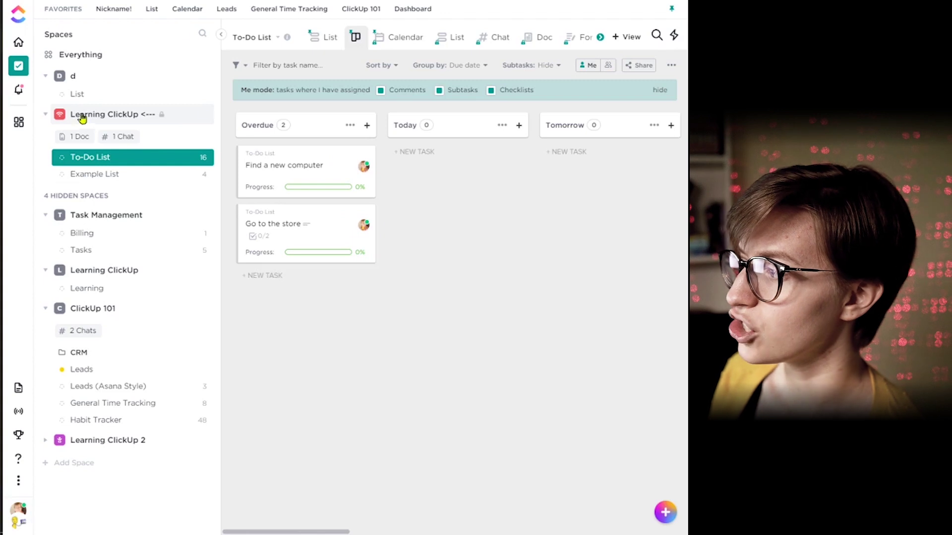